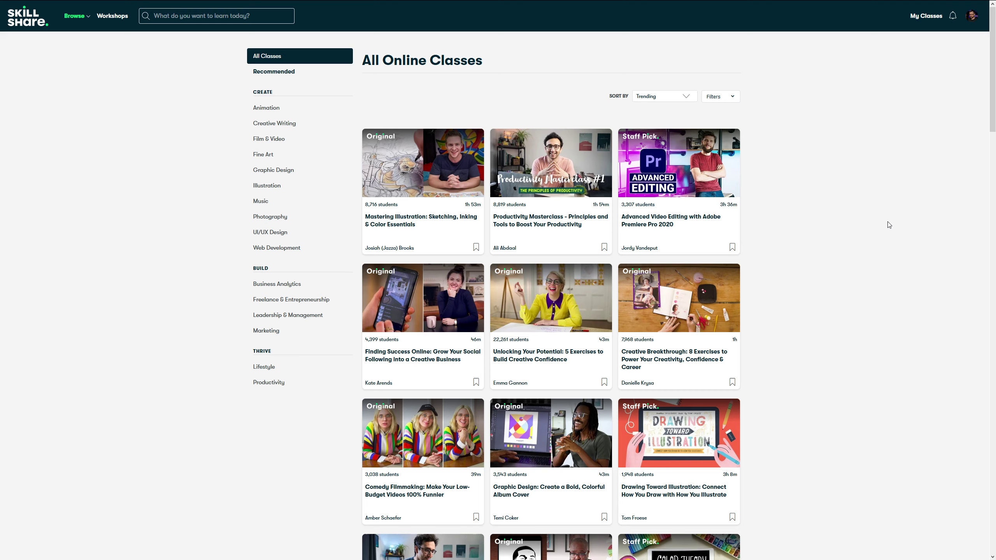
Scroll down through the Skillshare class listing.
{"action": "scroll", "coordinate": [889, 225], "scroll_direction": "down", "scroll_amount": 8}
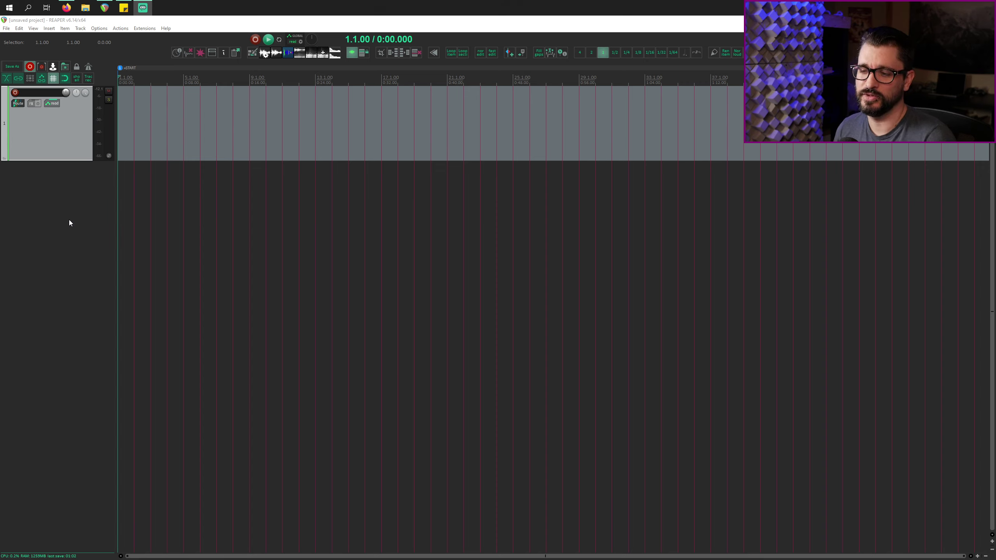
Select track 1 and draw an empty MIDI item spanning bar 1 to bar 5.
{"action": "left_click", "coordinate": [73, 189]}
{"action": "left_click", "coordinate": [71, 141]}
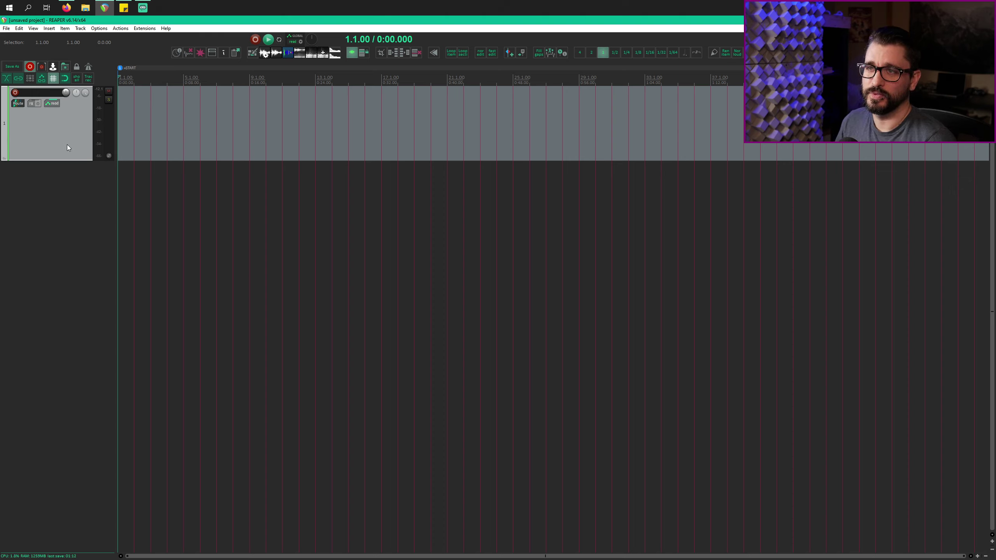
{"action": "left_click", "coordinate": [135, 120]}
{"action": "left_click", "coordinate": [169, 121]}
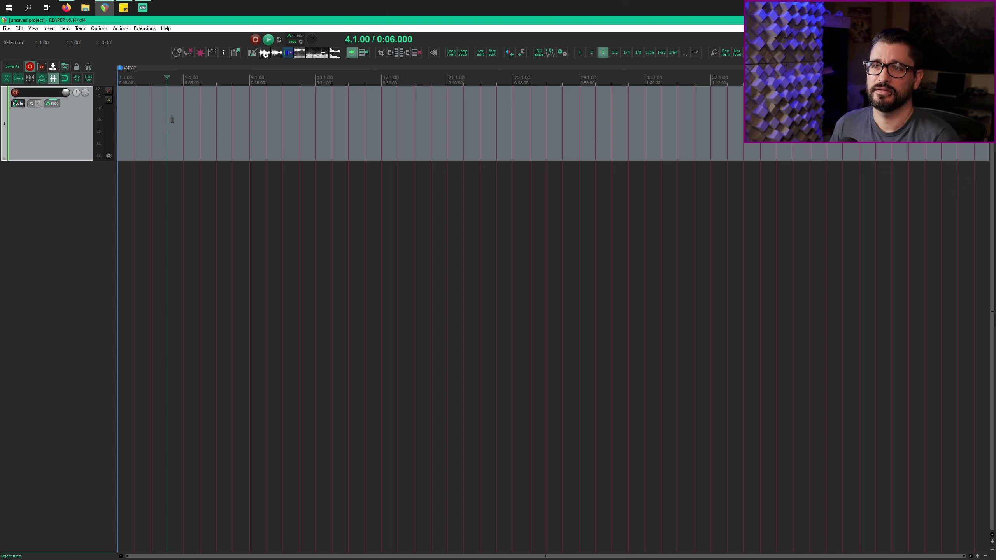
{"action": "left_click", "coordinate": [178, 120]}
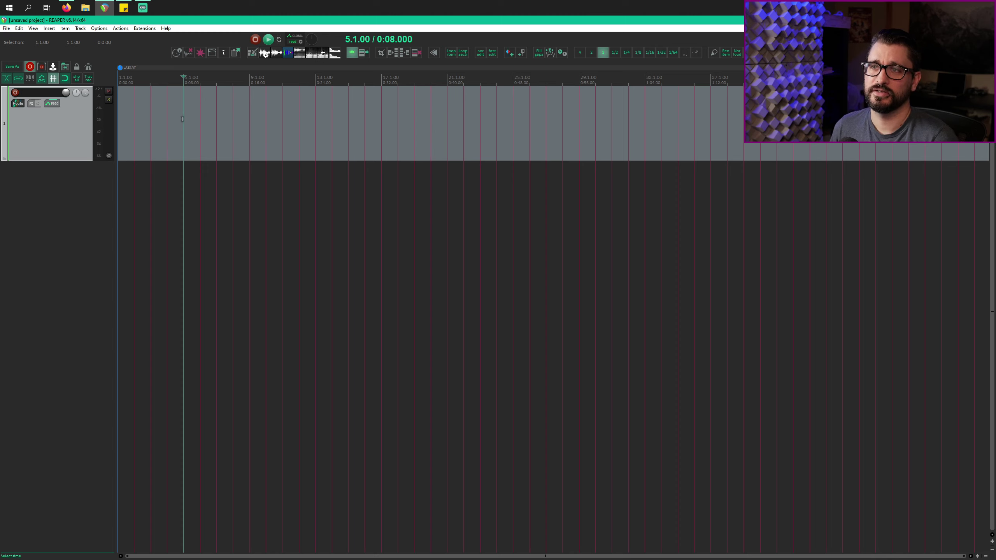
{"action": "left_click_drag", "start_coordinate": [186, 121], "coordinate": [119, 123]}
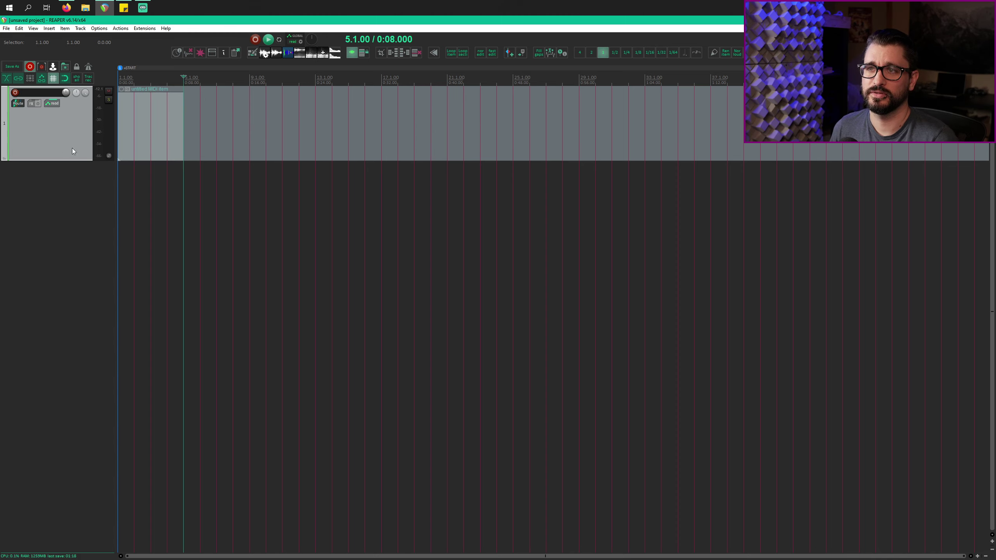
Add Utility > Tone Generator as a take effect on the MIDI item and move its window aside.
{"action": "right_click", "coordinate": [127, 89]}
{"action": "mouse_move", "coordinate": [171, 224]}
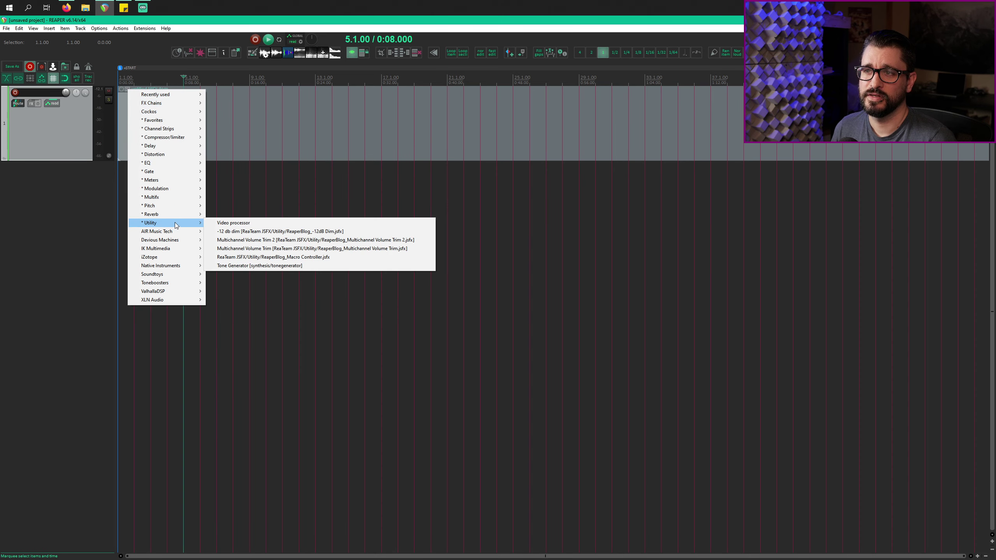
{"action": "left_click", "coordinate": [273, 267]}
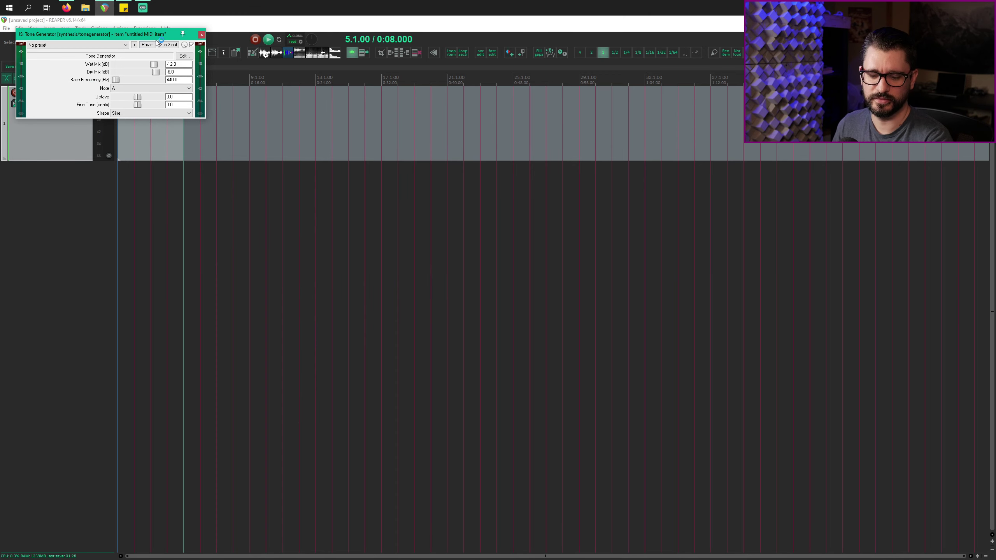
{"action": "left_click_drag", "start_coordinate": [156, 35], "coordinate": [316, 47]}
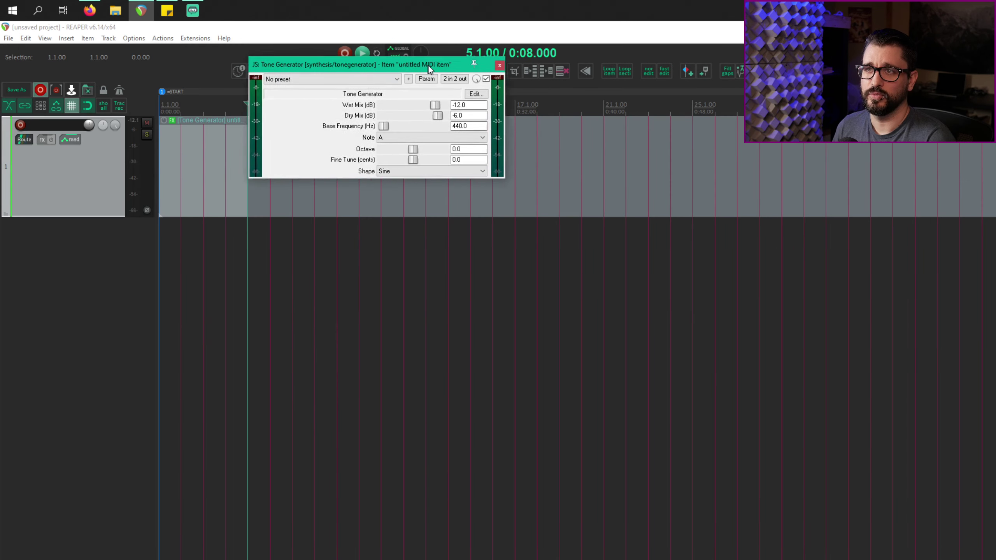
{"action": "left_click_drag", "start_coordinate": [428, 64], "coordinate": [446, 66]}
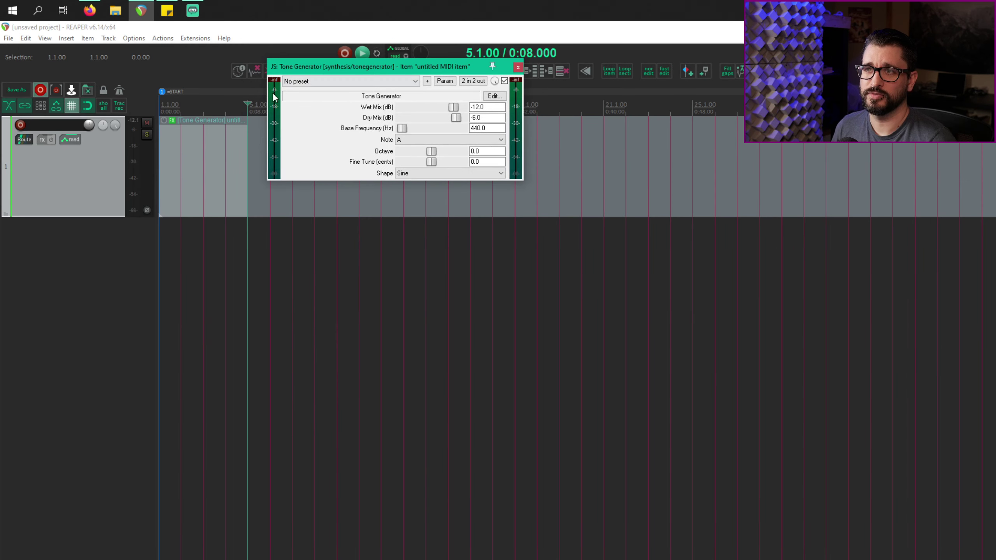
Play and stop the 440 Hz sine tone, return to the start, and select the item.
{"action": "left_click", "coordinate": [183, 90]}
{"action": "key", "text": "space"}
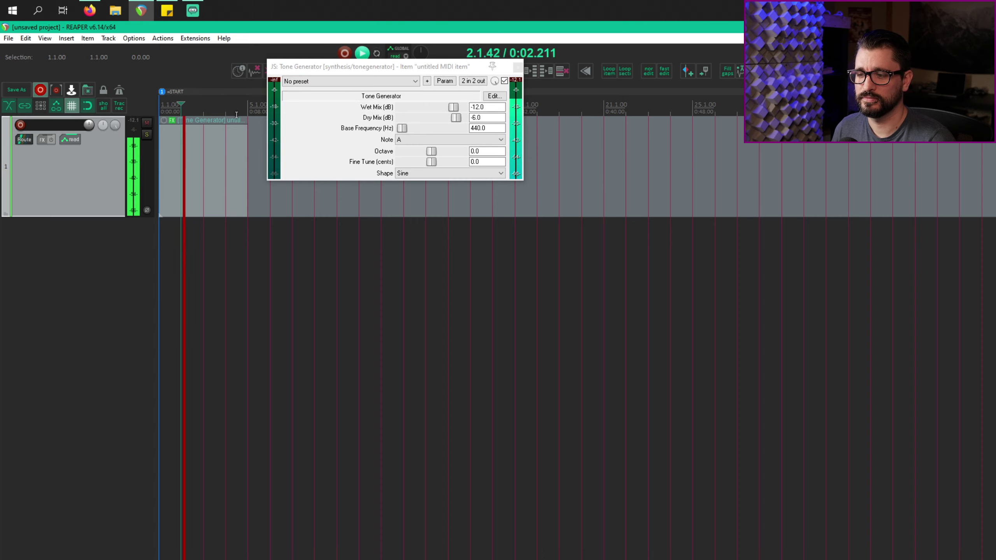
{"action": "key", "text": "space"}
{"action": "key", "text": "Home"}
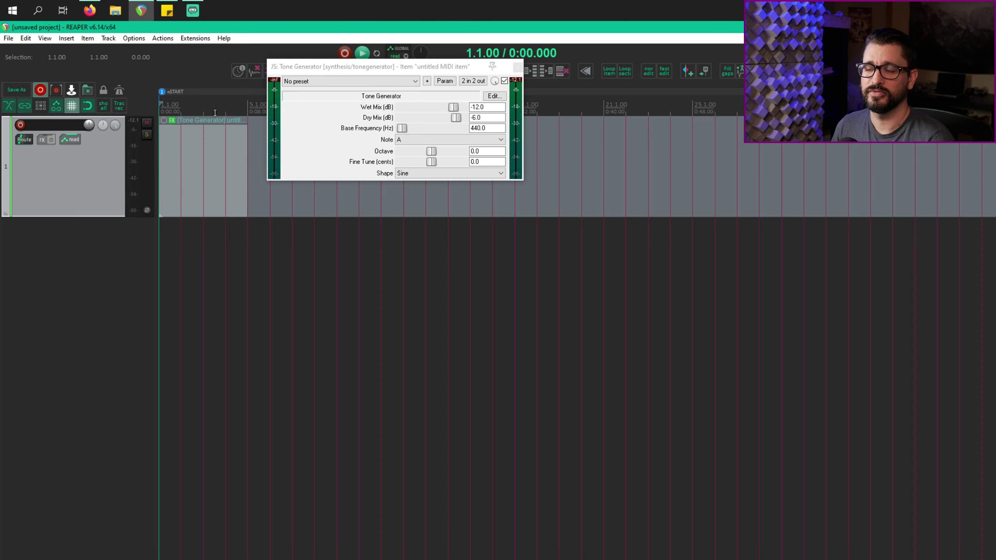
{"action": "left_click", "coordinate": [204, 158]}
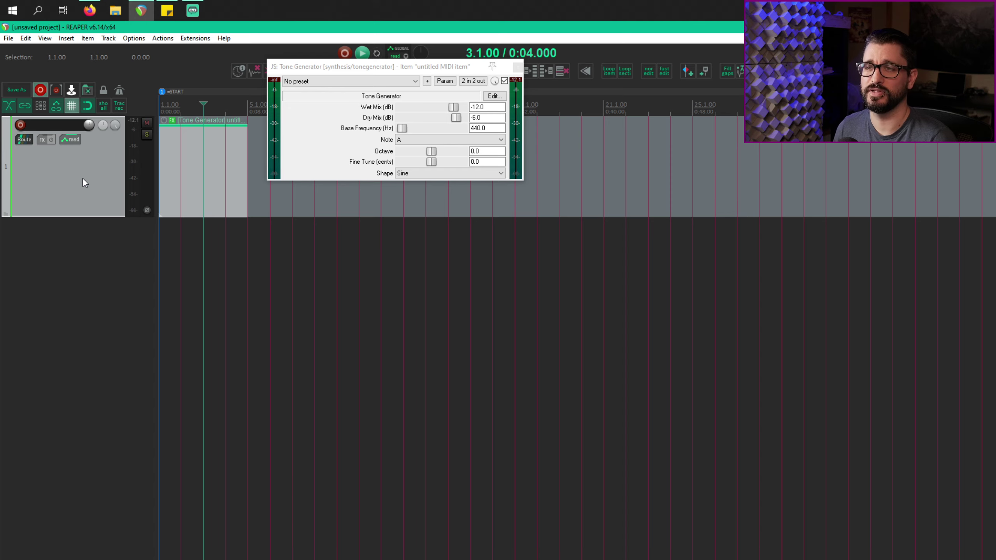
Push the Tone Generator base frequency to 24000 Hz and play the item from bar 3.
{"action": "key", "text": "Home"}
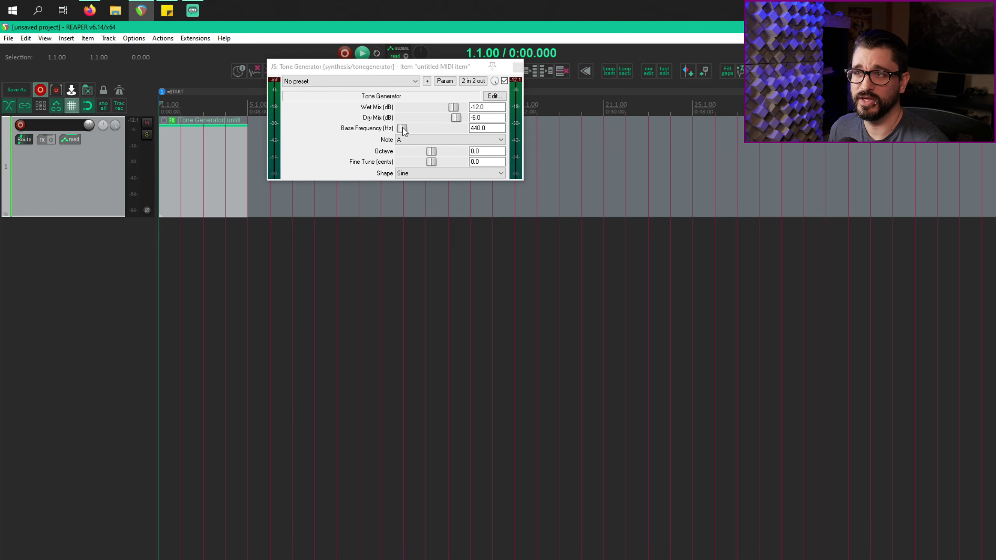
{"action": "left_click_drag", "start_coordinate": [403, 128], "coordinate": [674, 136]}
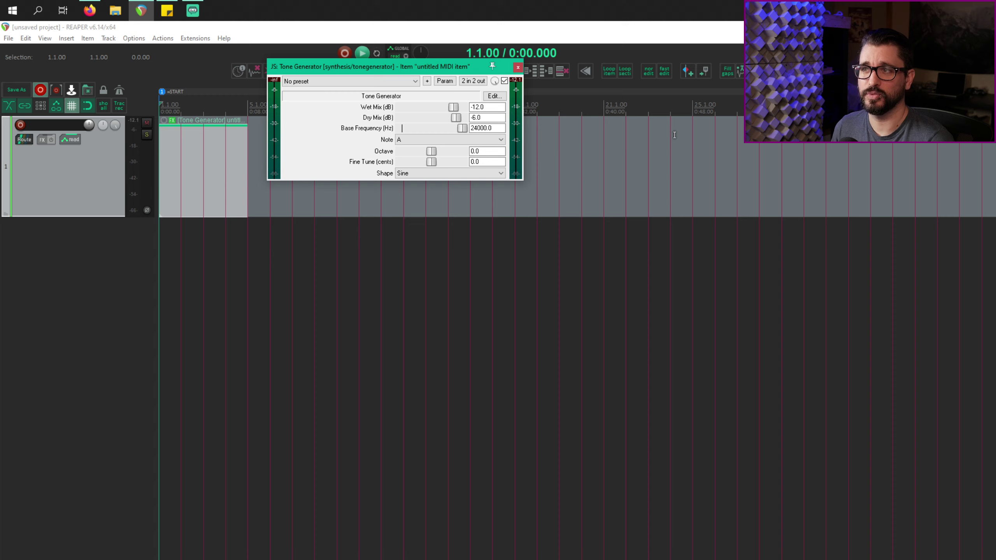
{"action": "left_click", "coordinate": [197, 178]}
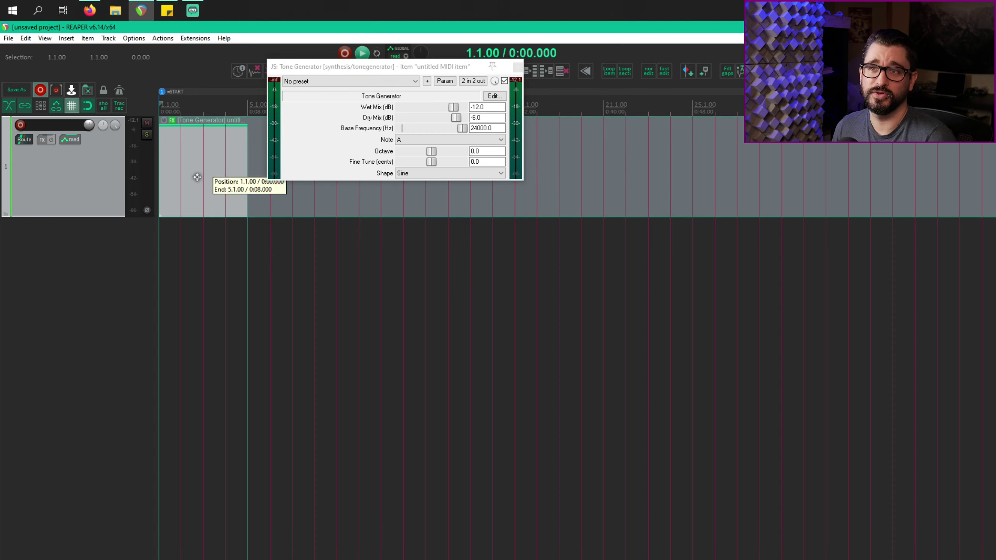
{"action": "key", "text": "space"}
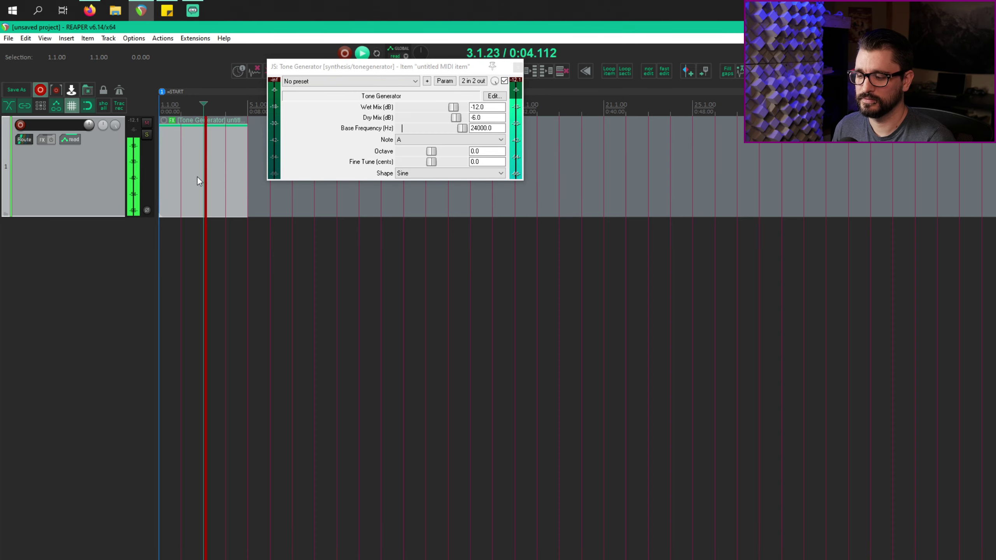
{"action": "key", "text": "space"}
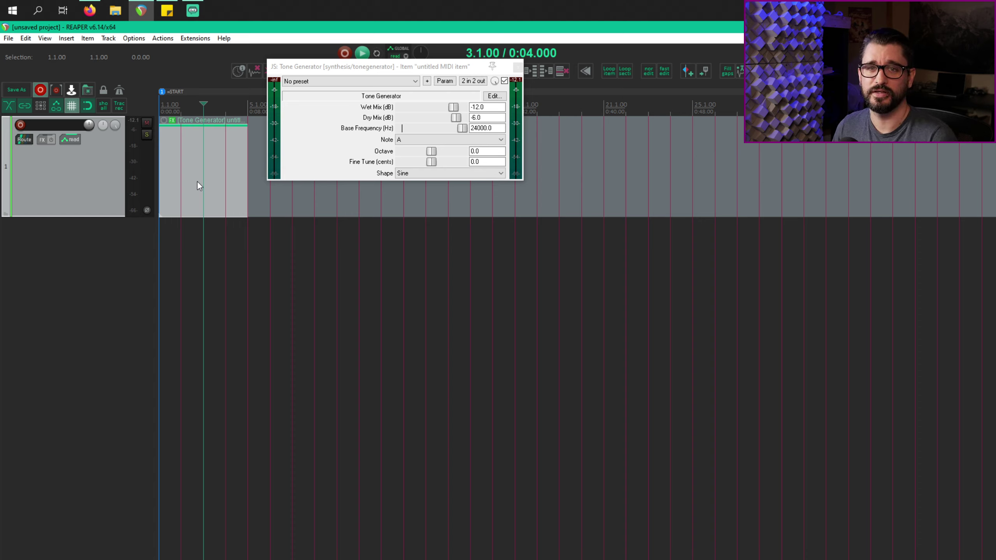
Drag AIR Lo-Fi from the FX Browser onto track 1 and reposition its plugin window.
{"action": "left_click", "coordinate": [42, 140]}
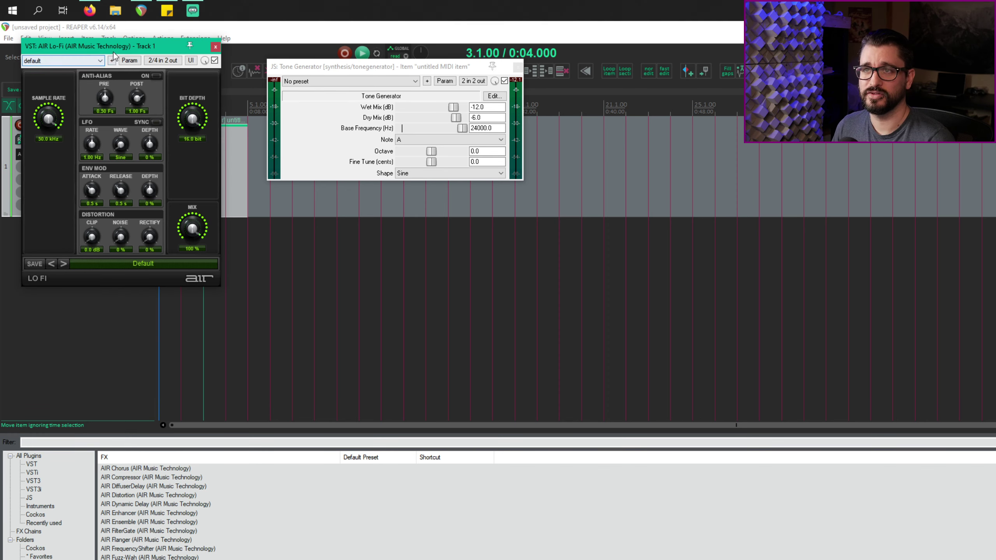
{"action": "left_click_drag", "start_coordinate": [117, 57], "coordinate": [368, 84]}
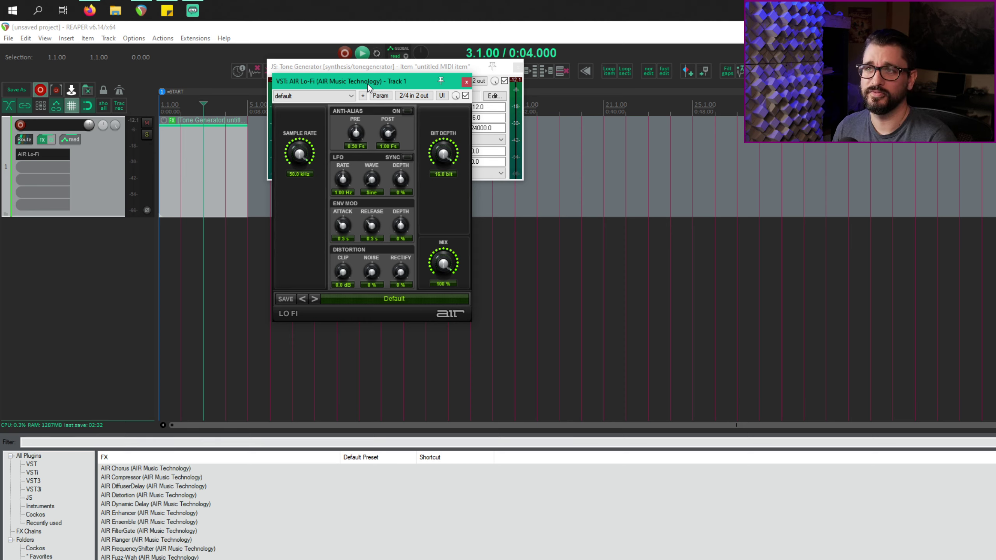
{"action": "left_click_drag", "start_coordinate": [369, 84], "coordinate": [301, 122]}
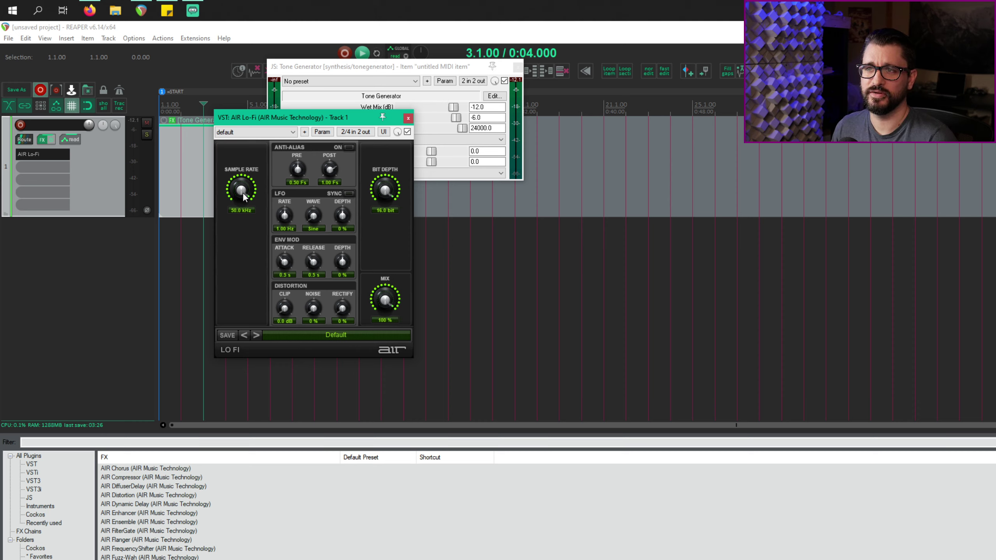
Play the tone while scrolling the Lo-Fi Sample Rate knob down to about 44.6 kHz.
{"action": "key", "text": "space"}
{"action": "scroll", "coordinate": [243, 196], "scroll_direction": "down", "scroll_amount": 2}
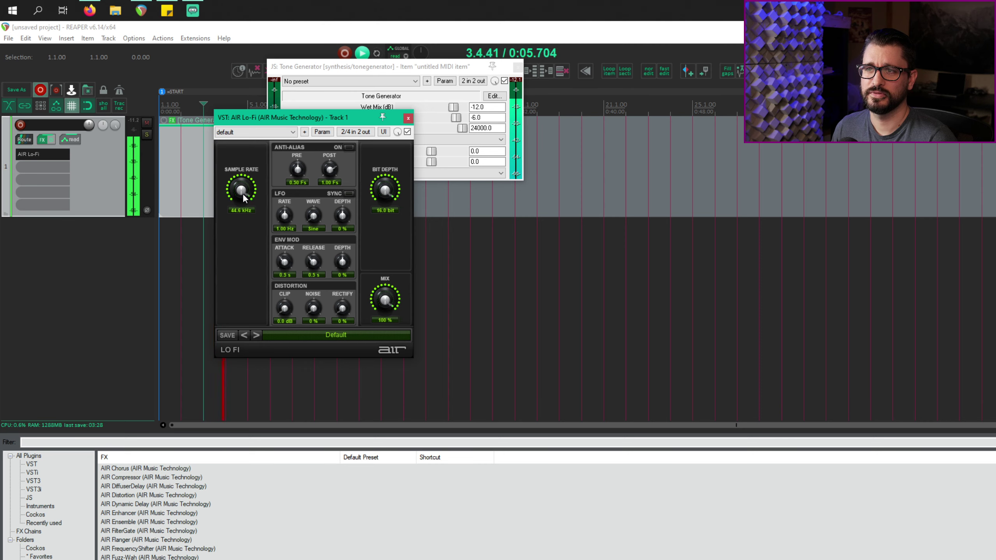
{"action": "key", "text": "space"}
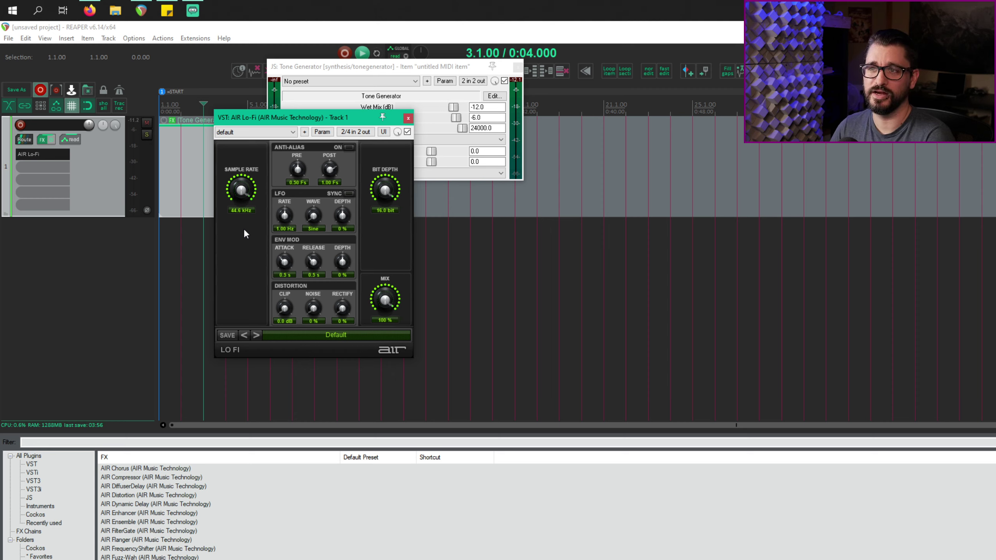
Add the Frequency Spectrum Analyzer Meter to track 1's effects.
{"action": "left_click", "coordinate": [118, 241]}
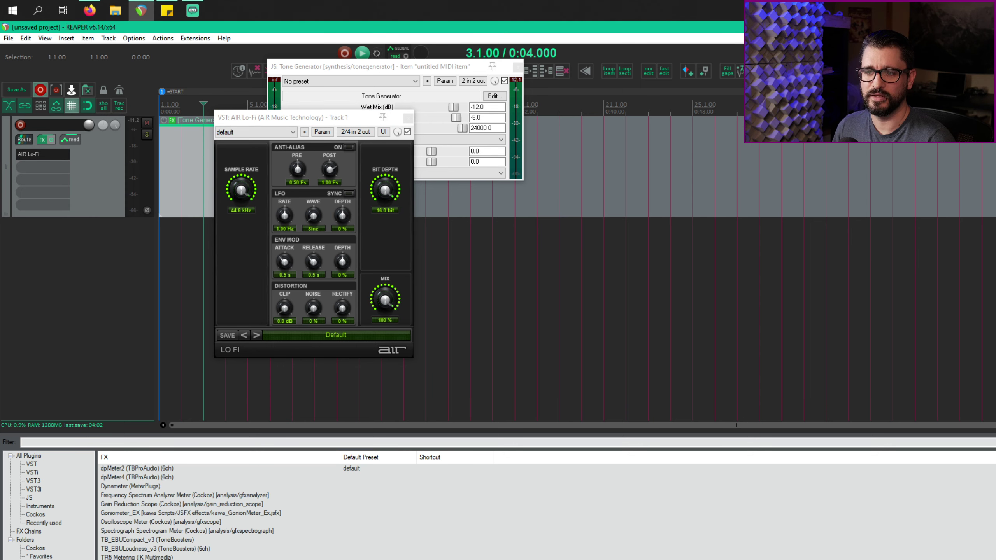
{"action": "left_click", "coordinate": [142, 529]}
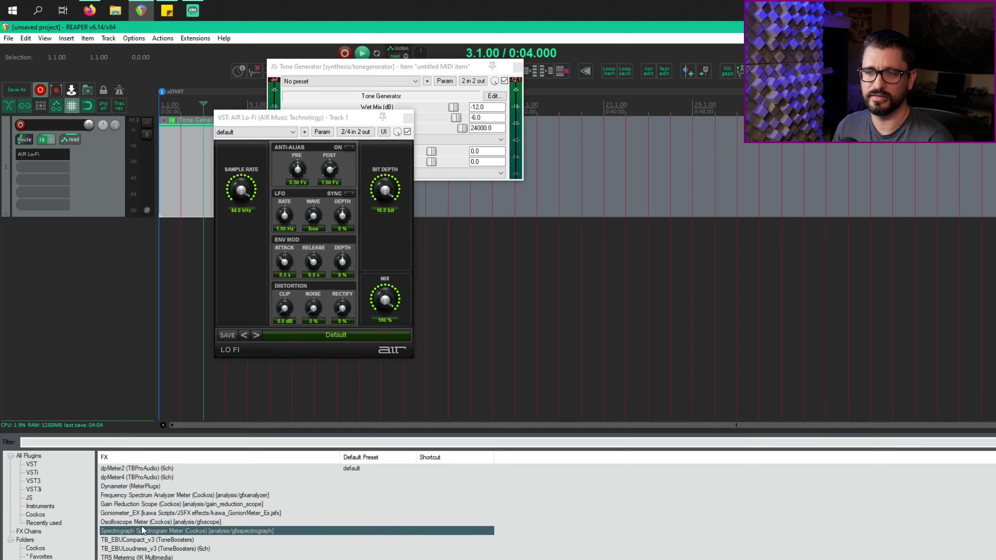
{"action": "left_click", "coordinate": [141, 523]}
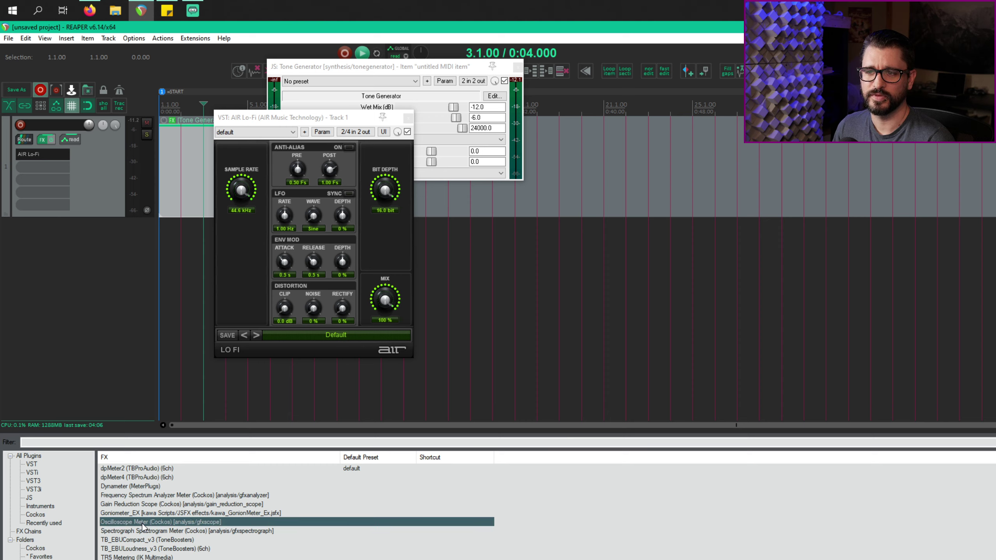
{"action": "left_click", "coordinate": [159, 496]}
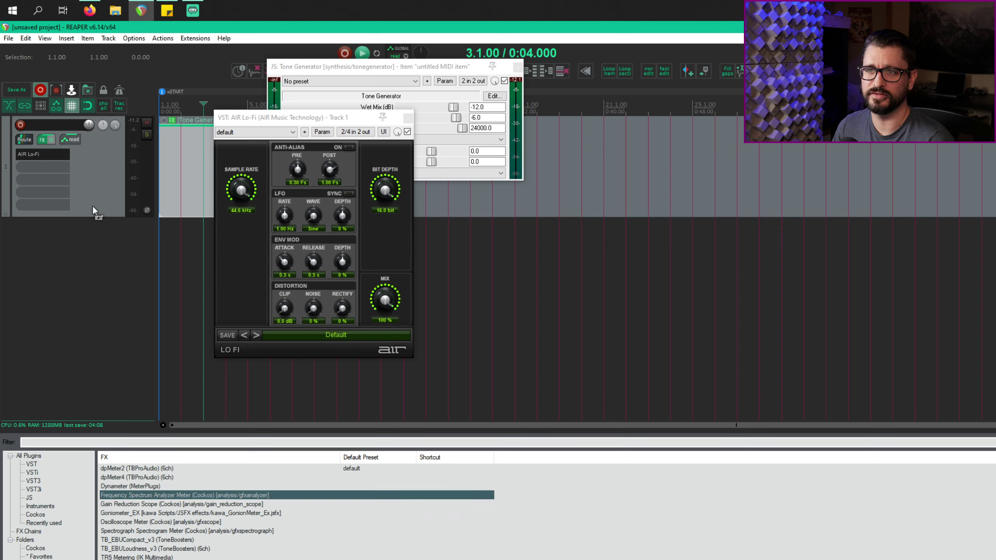
{"action": "left_click_drag", "start_coordinate": [93, 208], "coordinate": [94, 208]}
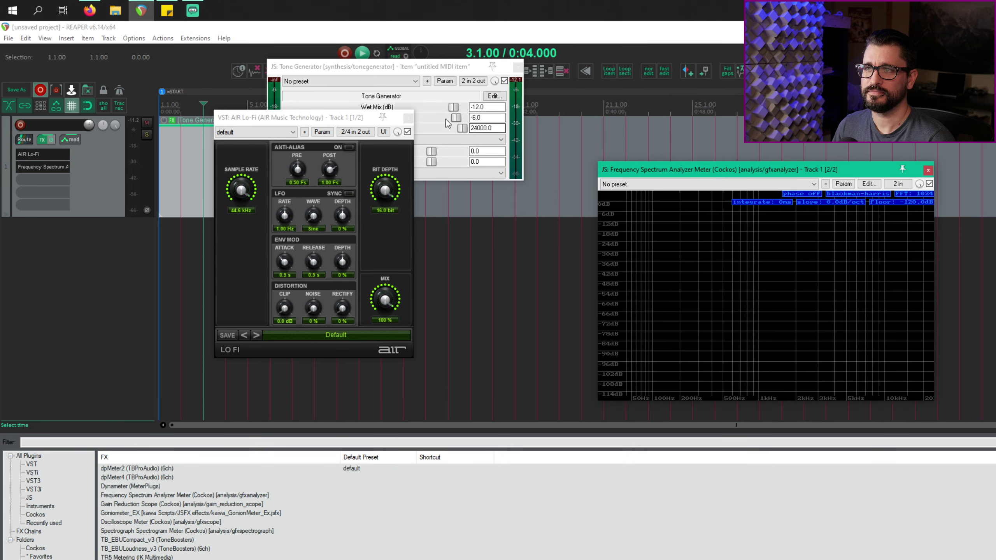
Bypass AIR Lo-Fi, play the bleeps for comparison, then re-enable AIR Lo-Fi.
{"action": "left_click", "coordinate": [408, 132]}
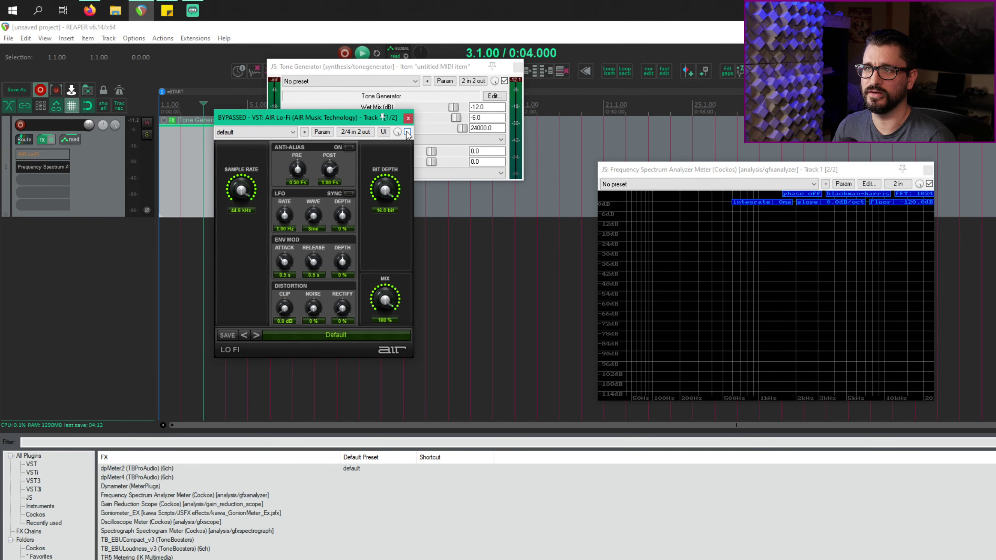
{"action": "key", "text": "space"}
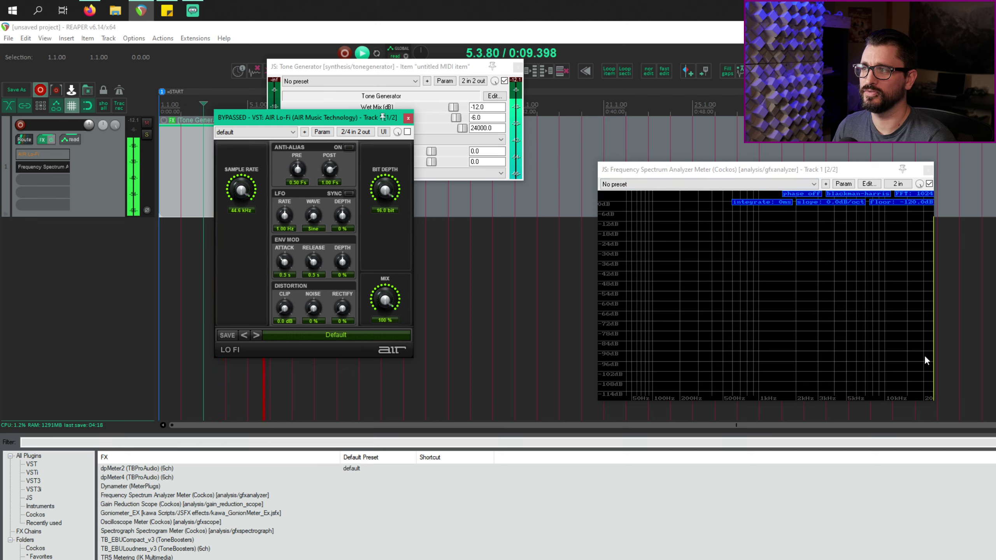
{"action": "key", "text": "space"}
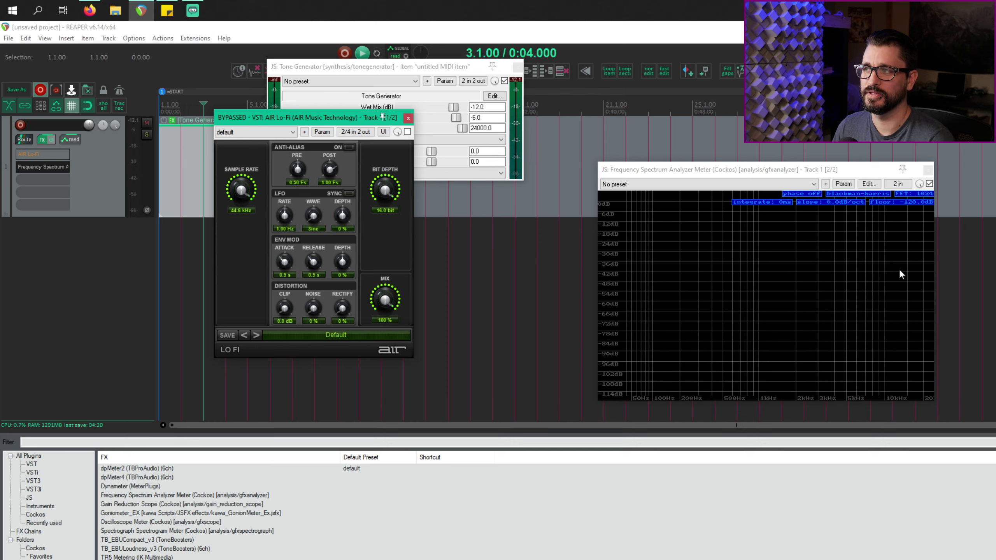
{"action": "left_click", "coordinate": [408, 132]}
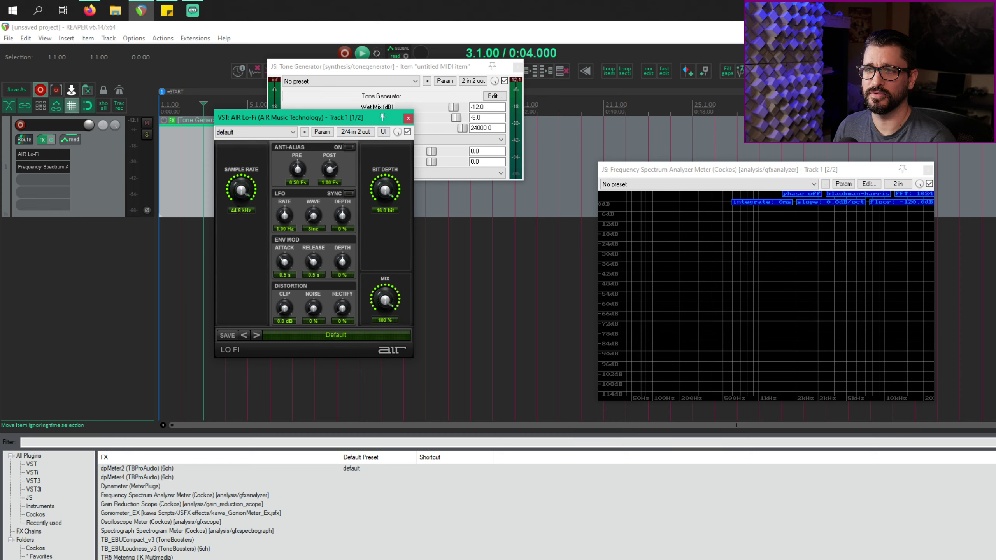
Drag the Lo-Fi sample rate down to 24.0 kHz and audition the bleeps.
{"action": "left_click_drag", "start_coordinate": [241, 189], "coordinate": [237, 228]}
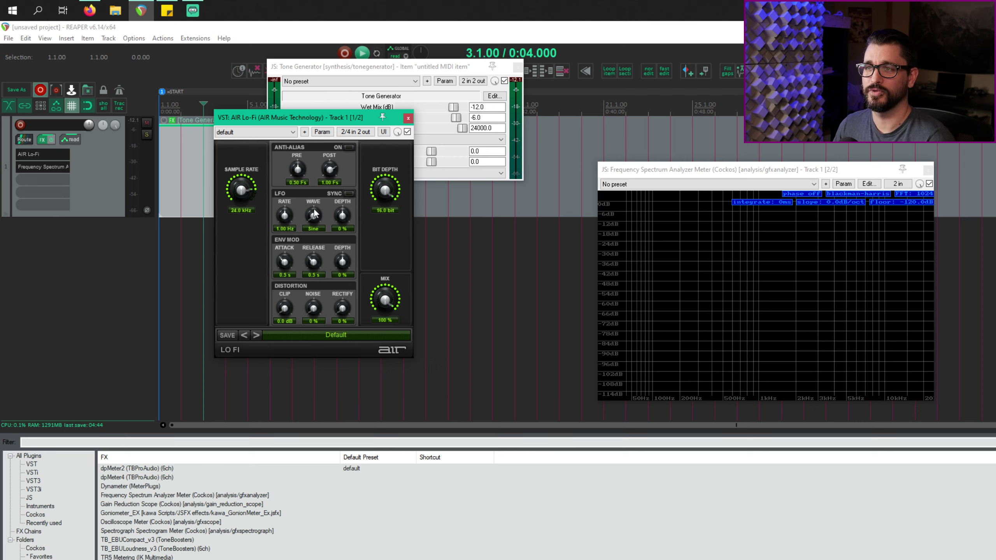
{"action": "key", "text": "space"}
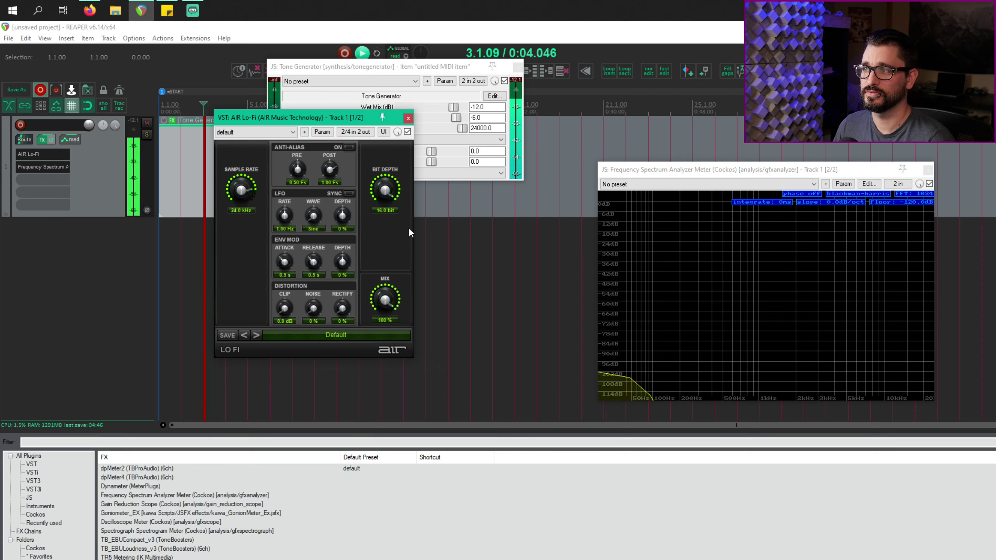
{"action": "key", "text": "space"}
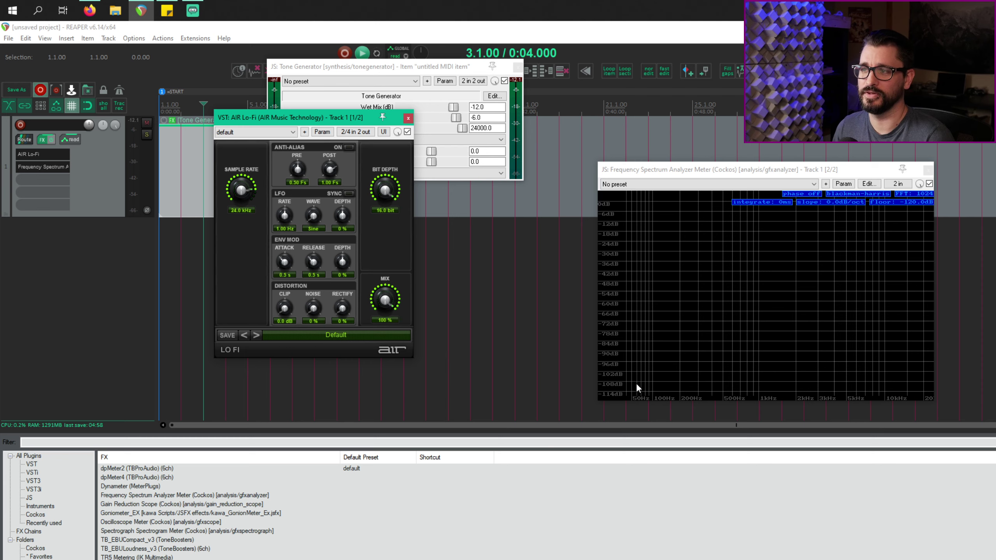
Keep the bleeps playing while scrolling the sample rate down to 13.2 kHz.
{"action": "key", "text": "space"}
{"action": "key", "text": "space"}
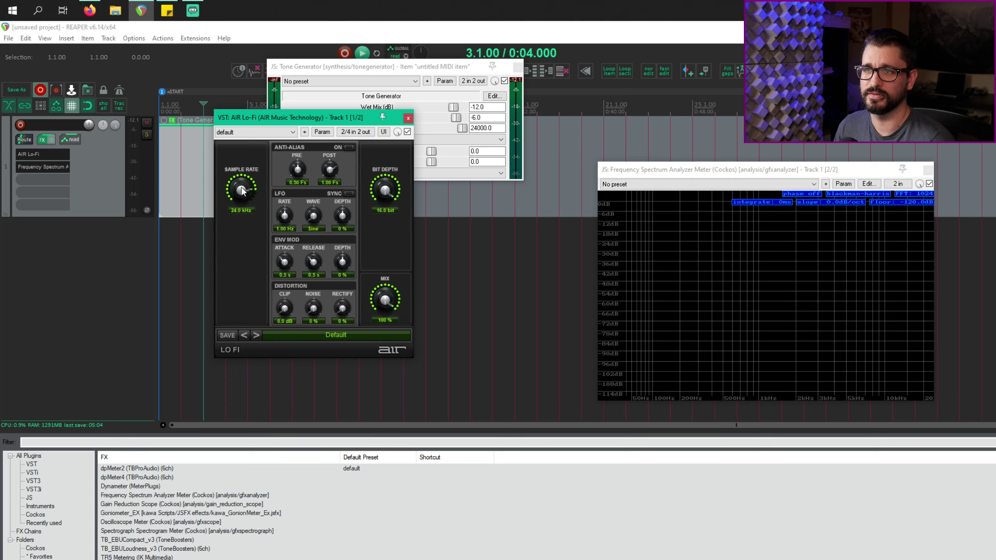
{"action": "key", "text": "space"}
{"action": "scroll", "coordinate": [242, 191], "scroll_direction": "down", "scroll_amount": 4}
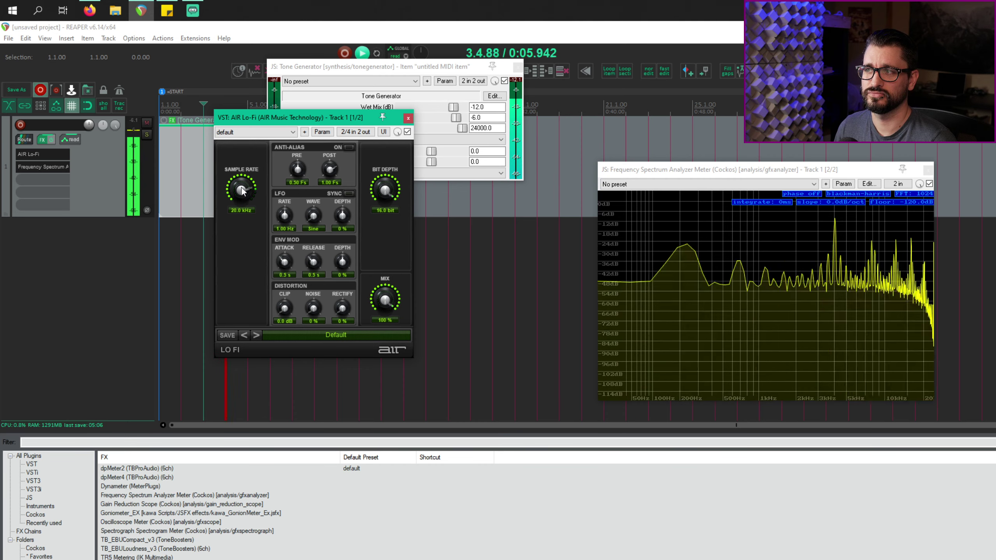
{"action": "scroll", "coordinate": [242, 191], "scroll_direction": "down", "scroll_amount": 3}
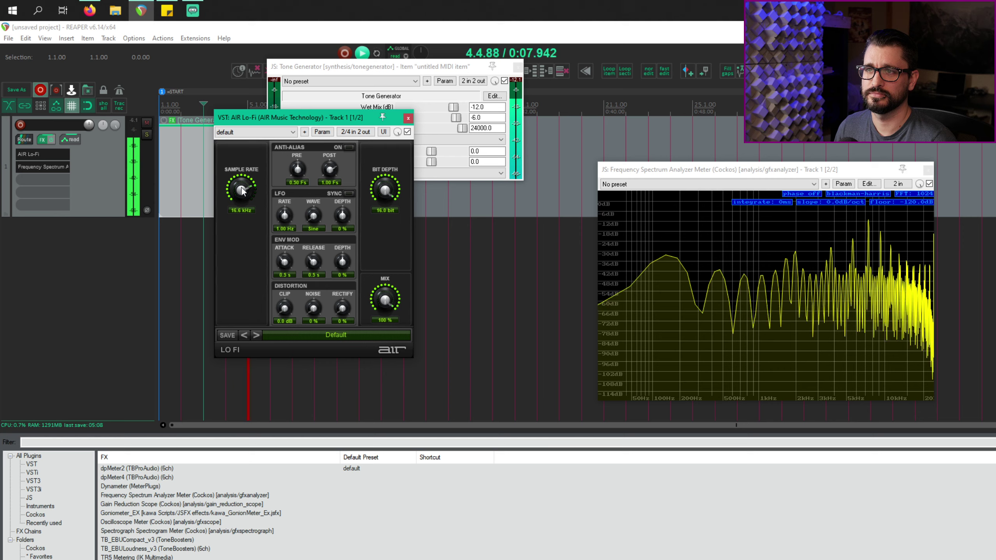
{"action": "scroll", "coordinate": [242, 191], "scroll_direction": "down", "scroll_amount": 3}
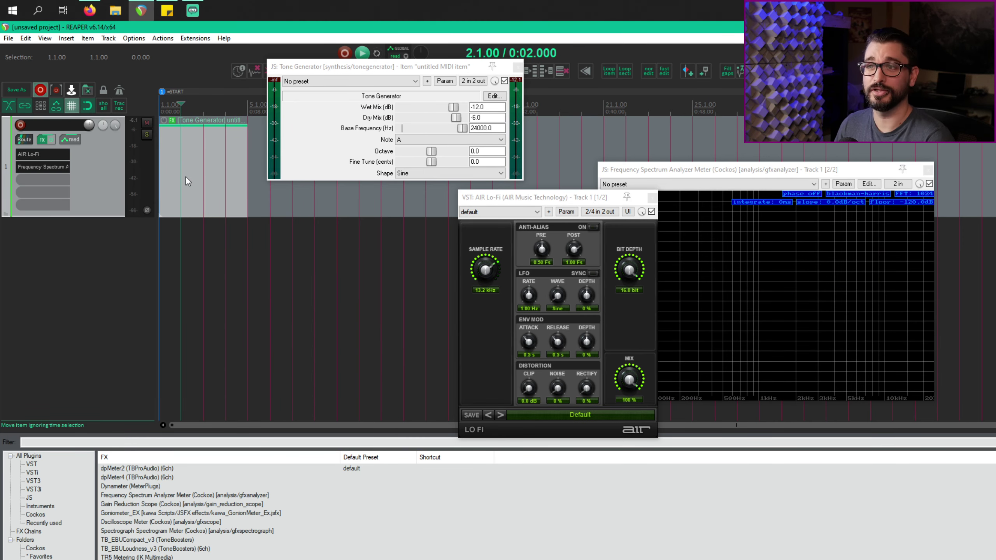
Select the tone item and, during playback, scroll the Lo-Fi sample rate down to 5.50 kHz.
{"action": "left_click", "coordinate": [185, 177]}
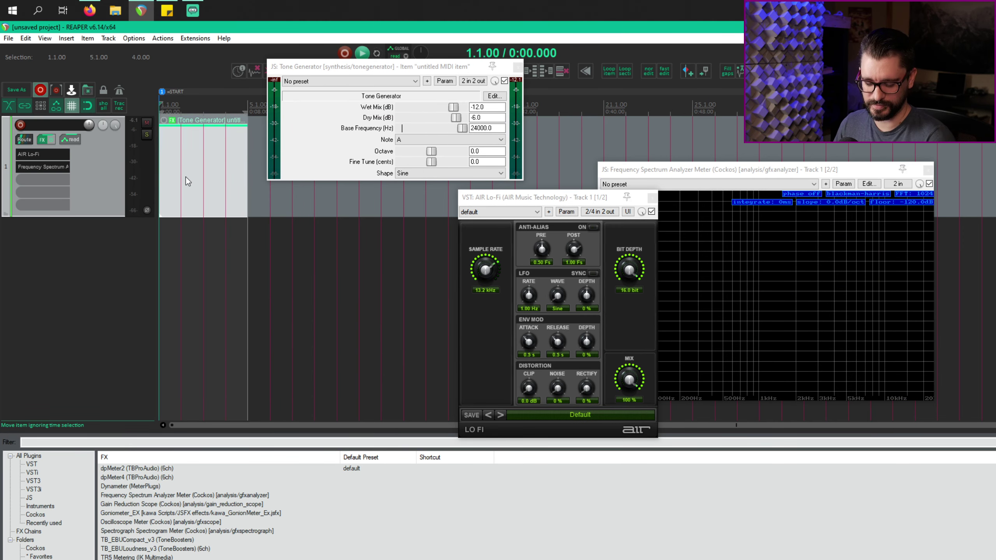
{"action": "left_click_drag", "start_coordinate": [542, 195], "coordinate": [313, 151]}
{"action": "key", "text": "space"}
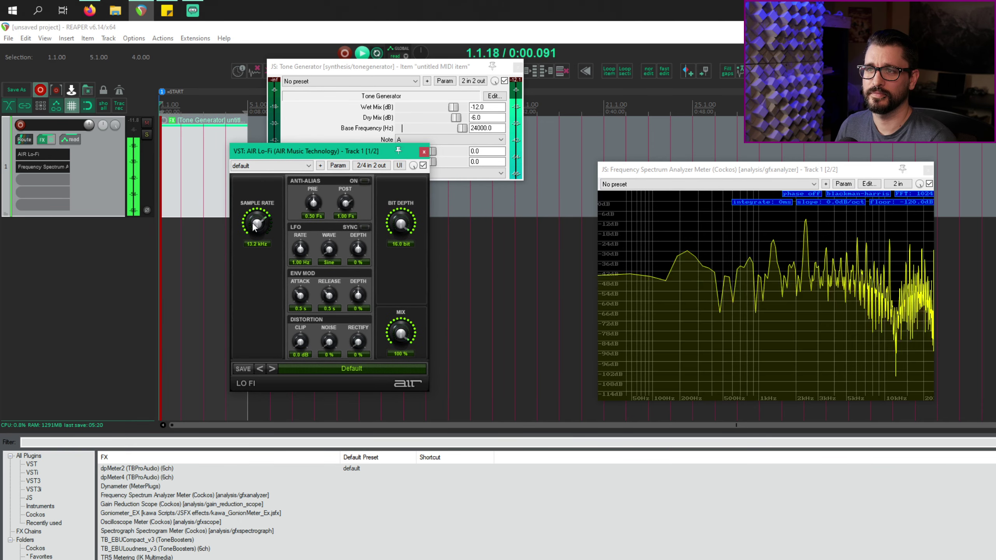
{"action": "scroll", "coordinate": [254, 226], "scroll_direction": "down", "scroll_amount": 3}
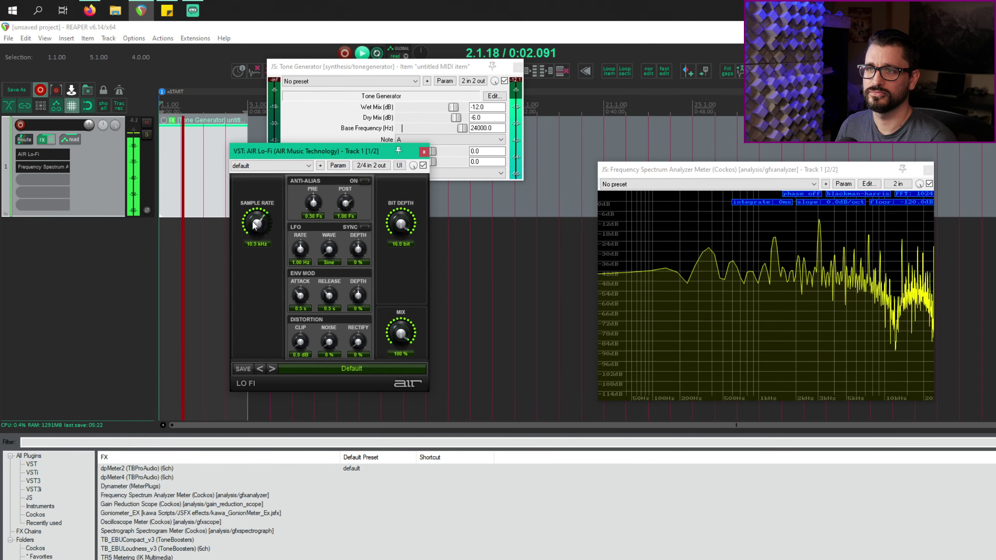
{"action": "scroll", "coordinate": [253, 226], "scroll_direction": "down", "scroll_amount": 3}
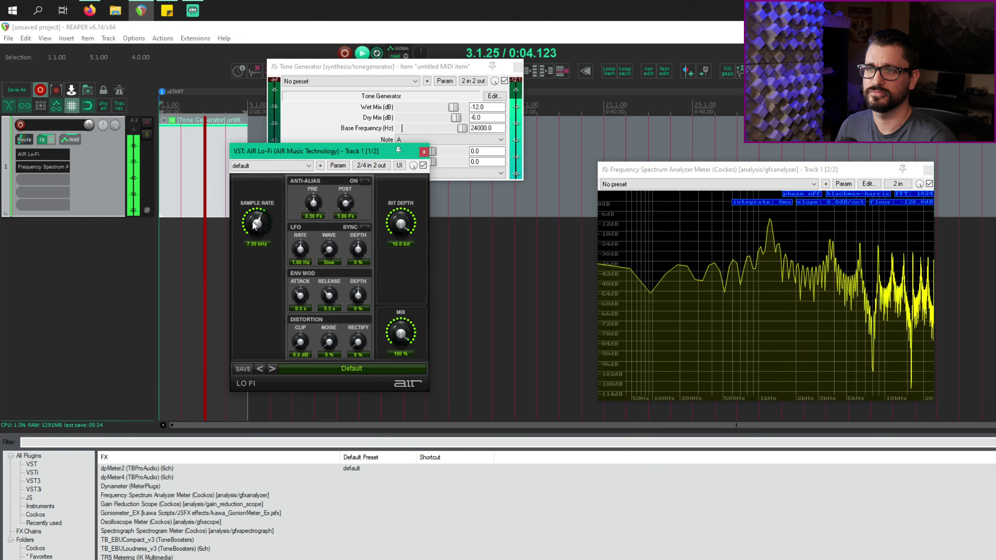
{"action": "scroll", "coordinate": [253, 226], "scroll_direction": "down", "scroll_amount": 3}
{"action": "key", "text": "space"}
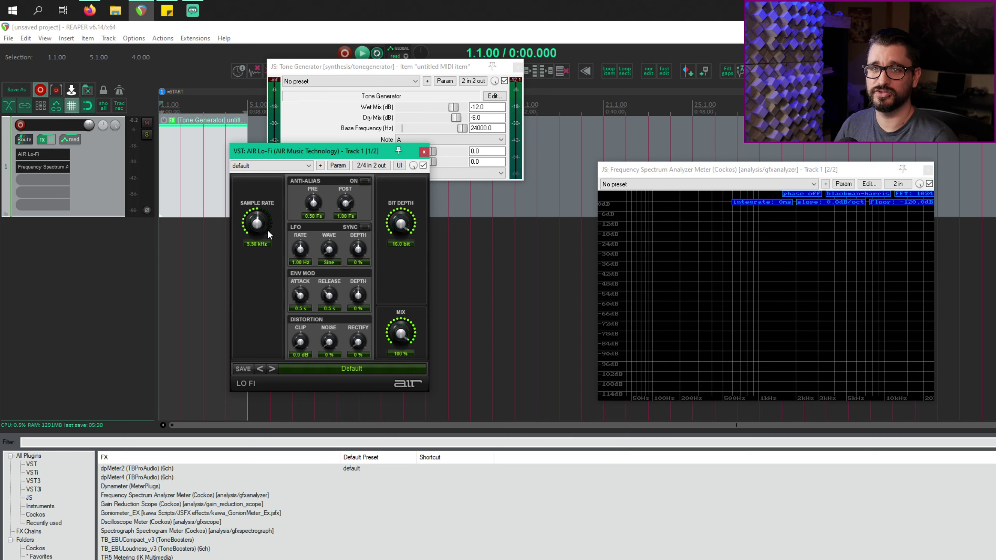
{"action": "left_click_drag", "start_coordinate": [299, 149], "coordinate": [292, 155]}
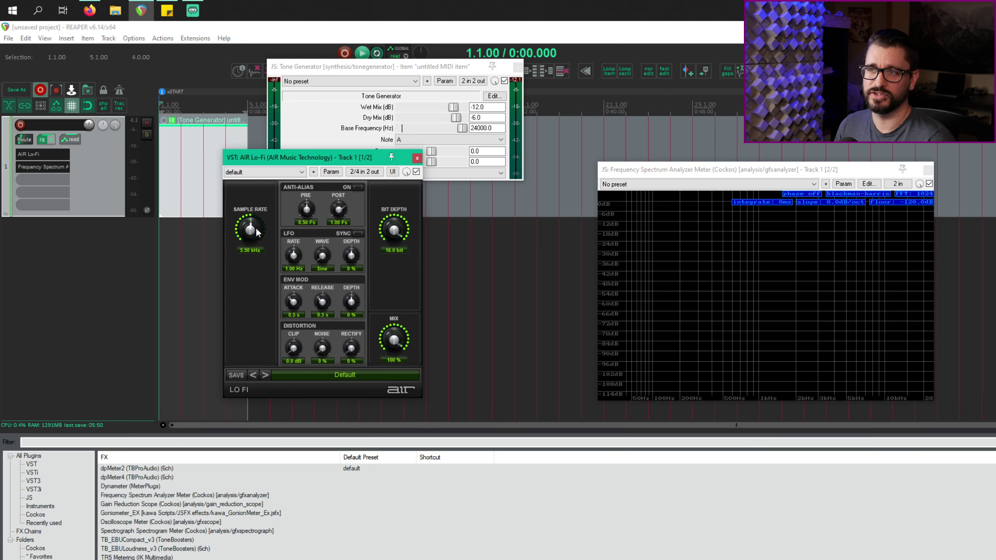
Bring the Tone Generator forward, try another base frequency, and play the tone.
{"action": "left_click", "coordinate": [330, 124]}
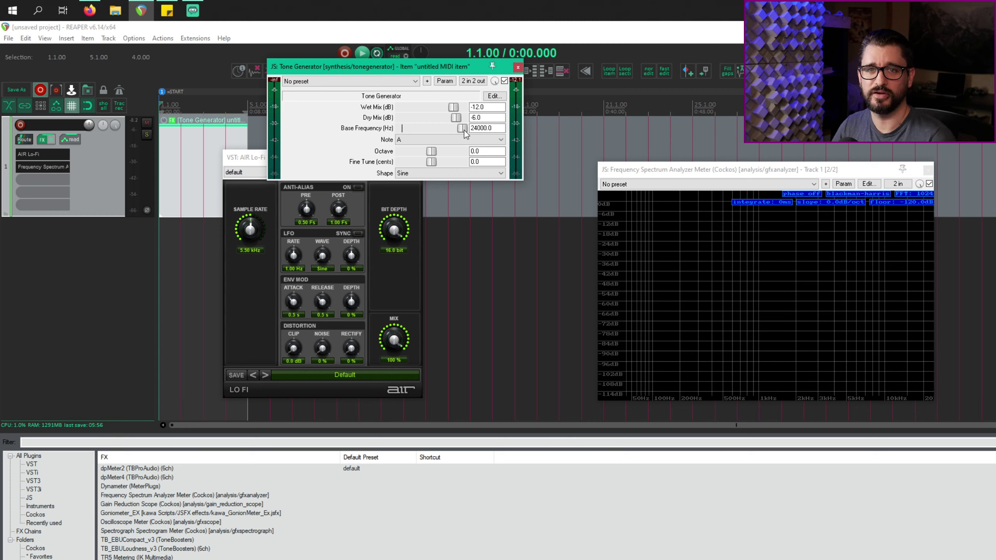
{"action": "mouse_move", "coordinate": [464, 131]}
{"action": "left_mouse_down"}
{"action": "mouse_move", "coordinate": [420, 129]}
{"action": "mouse_move", "coordinate": [474, 131]}
{"action": "left_mouse_up"}
{"action": "key", "text": "space"}
{"action": "key", "text": "space"}
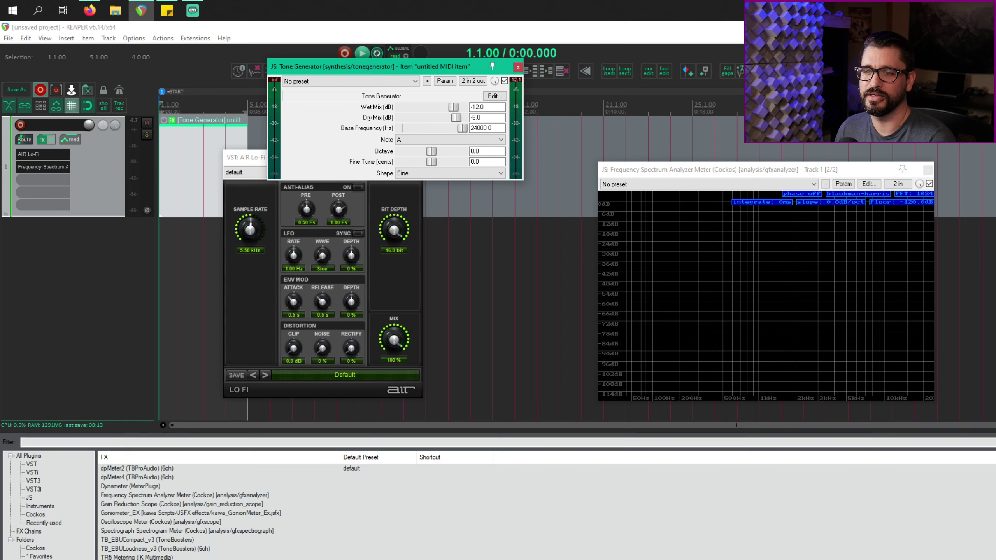
Drag Devious Machines' Duck from Favorites onto track 1 and move it above AIR Lo-Fi.
{"action": "left_click", "coordinate": [40, 556]}
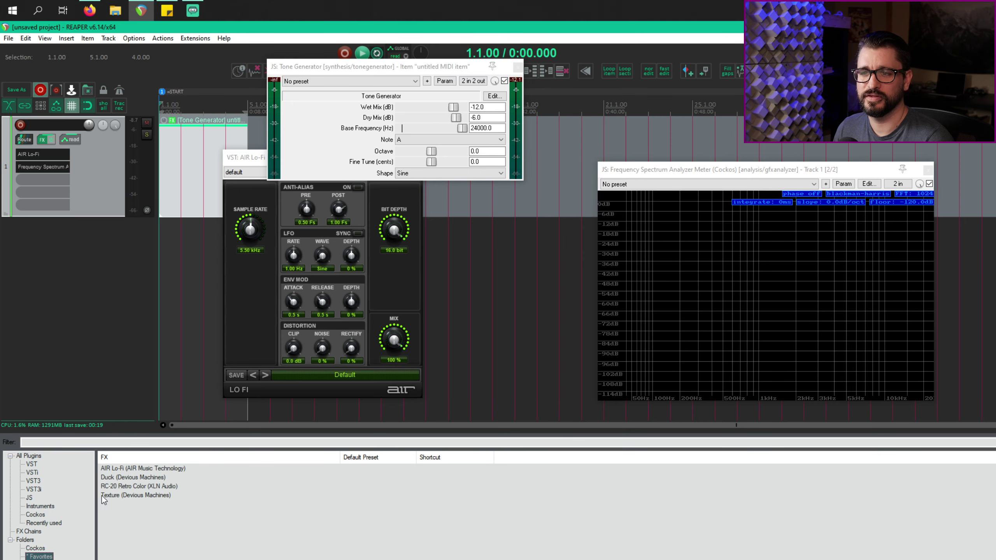
{"action": "left_click", "coordinate": [124, 478]}
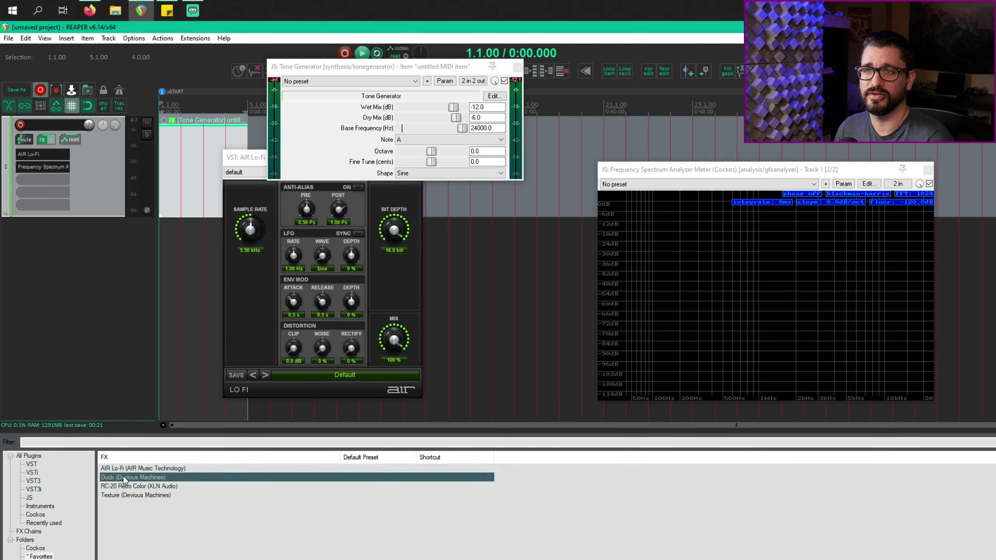
{"action": "left_click_drag", "start_coordinate": [123, 477], "coordinate": [105, 161]}
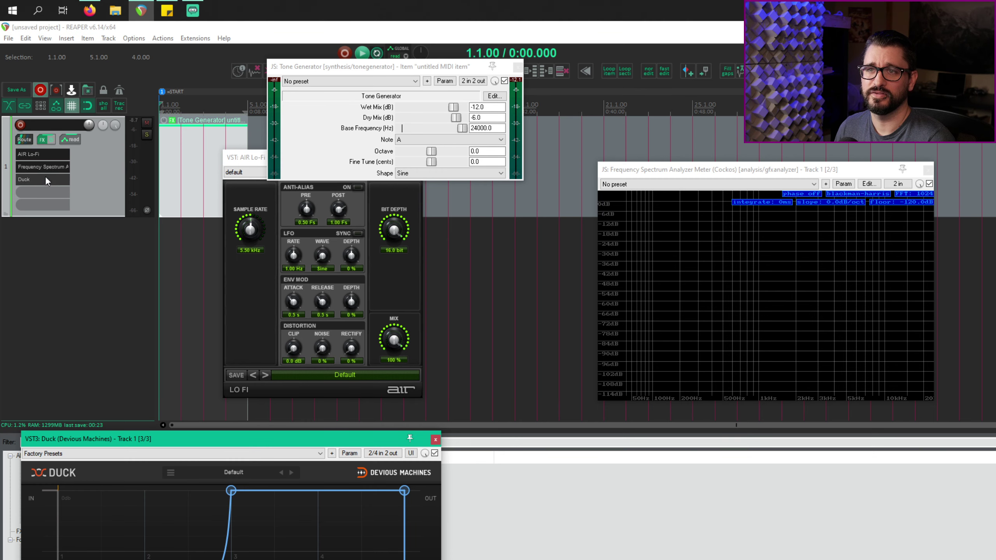
{"action": "left_click_drag", "start_coordinate": [47, 179], "coordinate": [55, 161]}
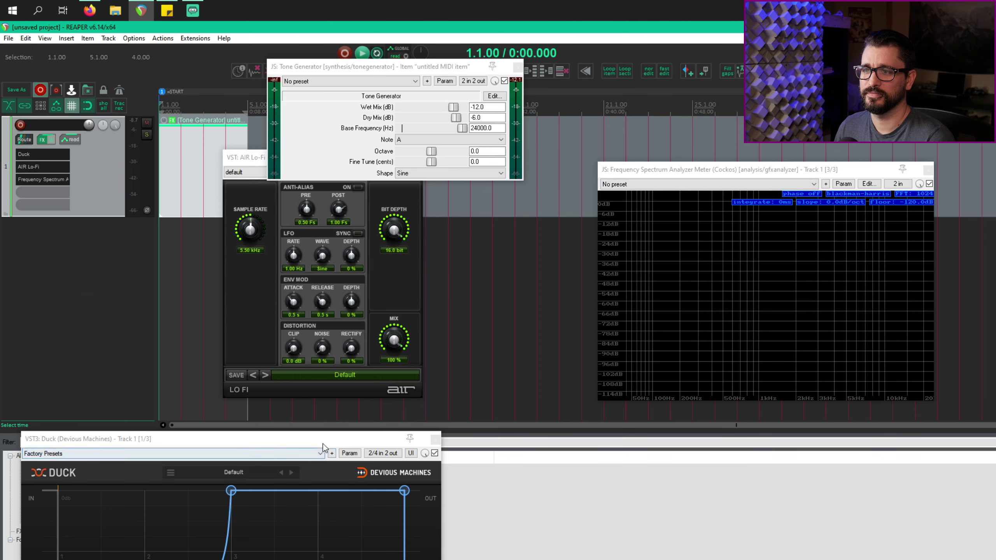
Keep Duck's trigger mode on Repeat and set its speed to 1 bar, auditioning the bleeps.
{"action": "left_click_drag", "start_coordinate": [196, 438], "coordinate": [230, 276]}
{"action": "left_click", "coordinate": [443, 497]}
{"action": "left_click", "coordinate": [430, 432]}
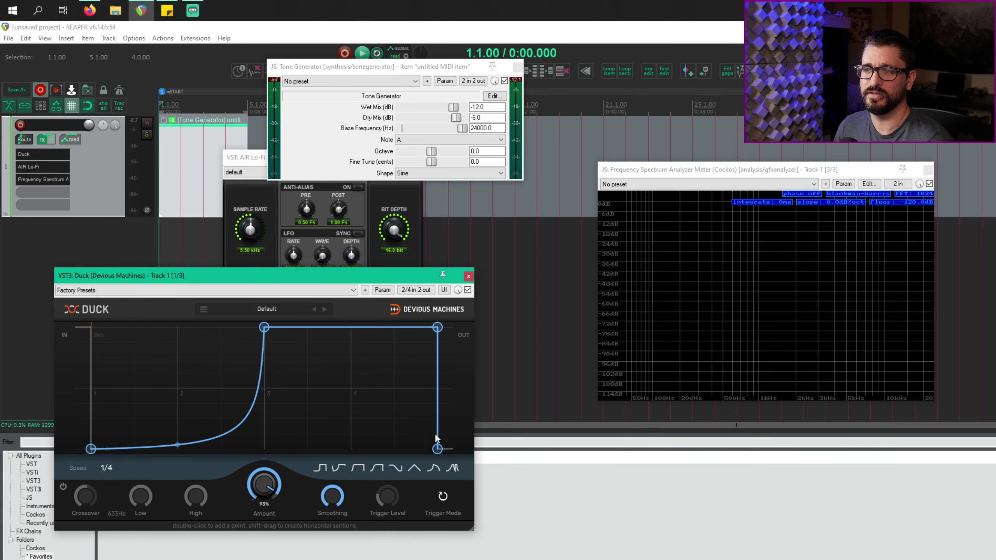
{"action": "left_click_drag", "start_coordinate": [249, 402], "coordinate": [153, 422]}
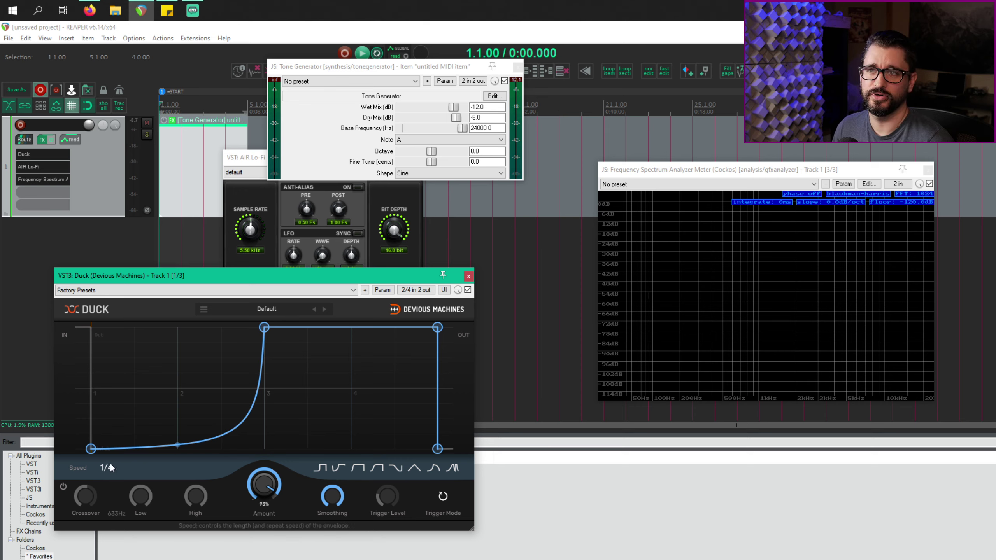
{"action": "key", "text": "space"}
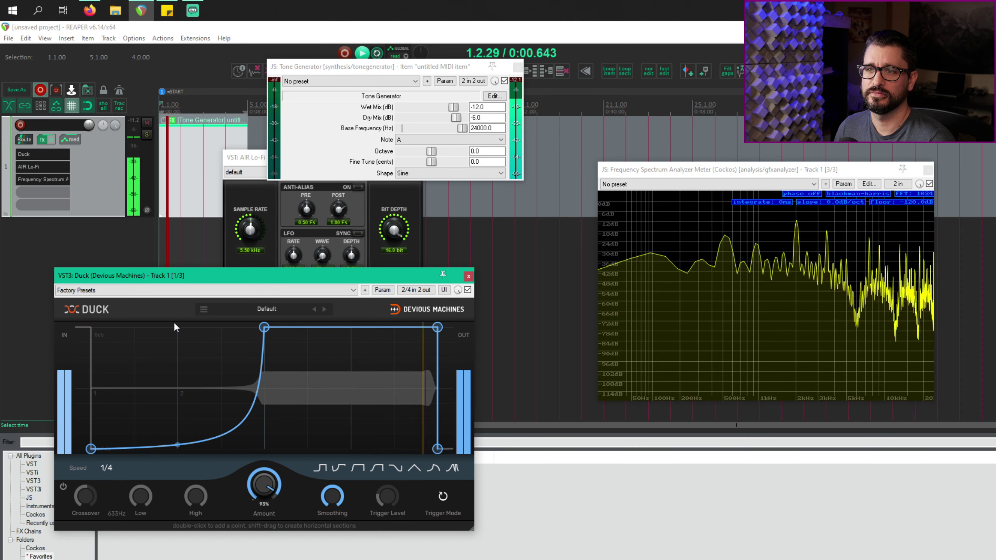
{"action": "key", "text": "space"}
{"action": "left_click", "coordinate": [106, 467]}
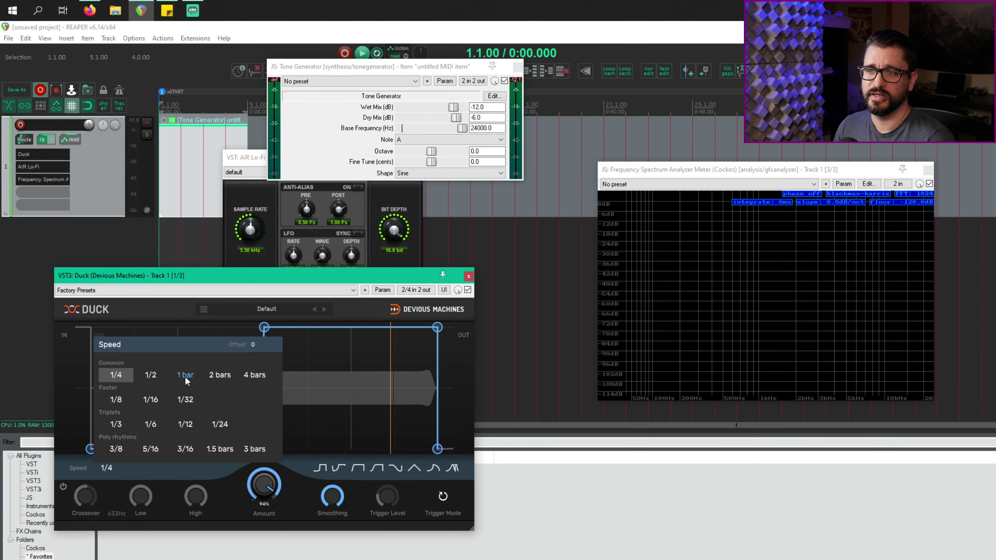
{"action": "left_click", "coordinate": [186, 376]}
Move the envelope's top point earlier and add two points pulled down into a quick dip.
{"action": "left_click_drag", "start_coordinate": [264, 327], "coordinate": [121, 326]}
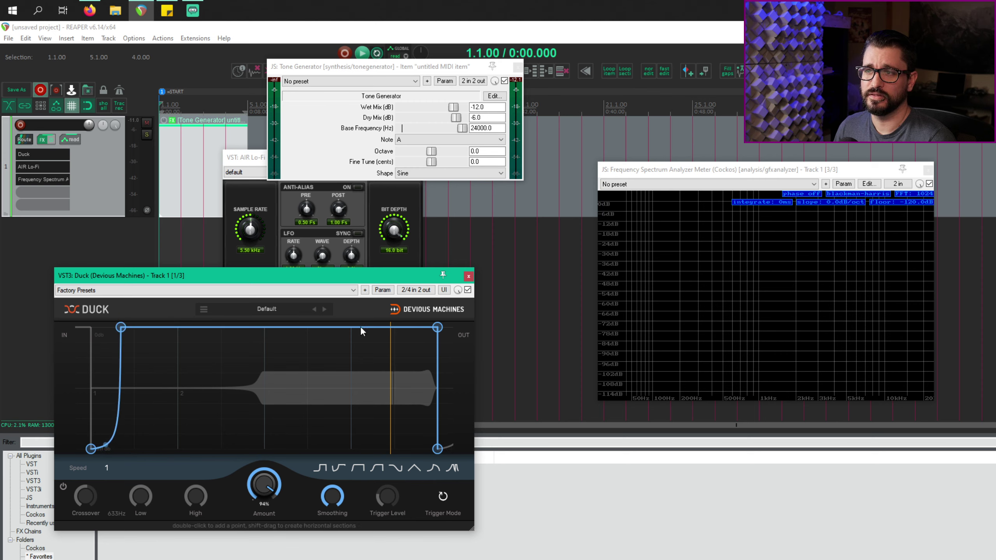
{"action": "double_click", "coordinate": [248, 327]}
{"action": "left_click_drag", "start_coordinate": [249, 327], "coordinate": [231, 448]}
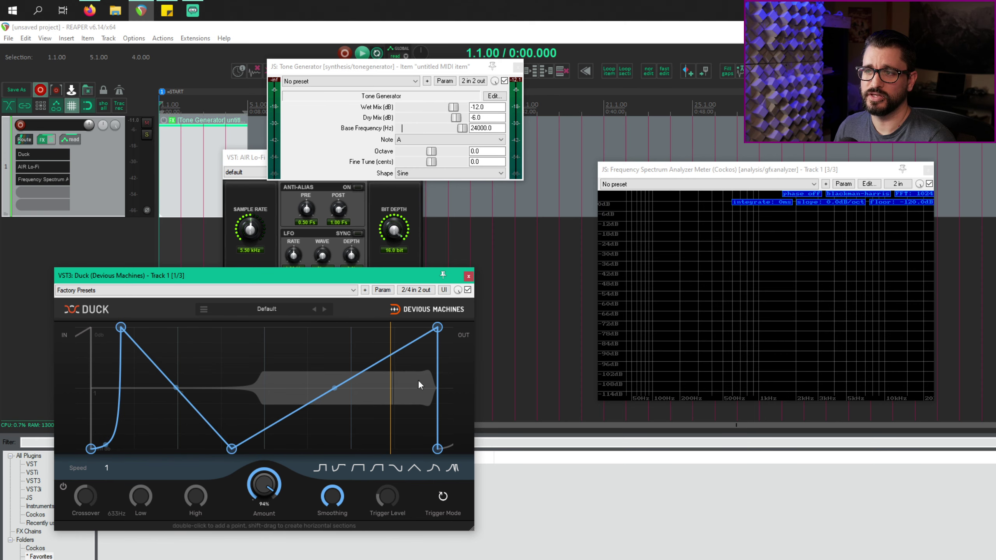
{"action": "double_click", "coordinate": [380, 361]}
{"action": "left_click_drag", "start_coordinate": [380, 360], "coordinate": [436, 448]}
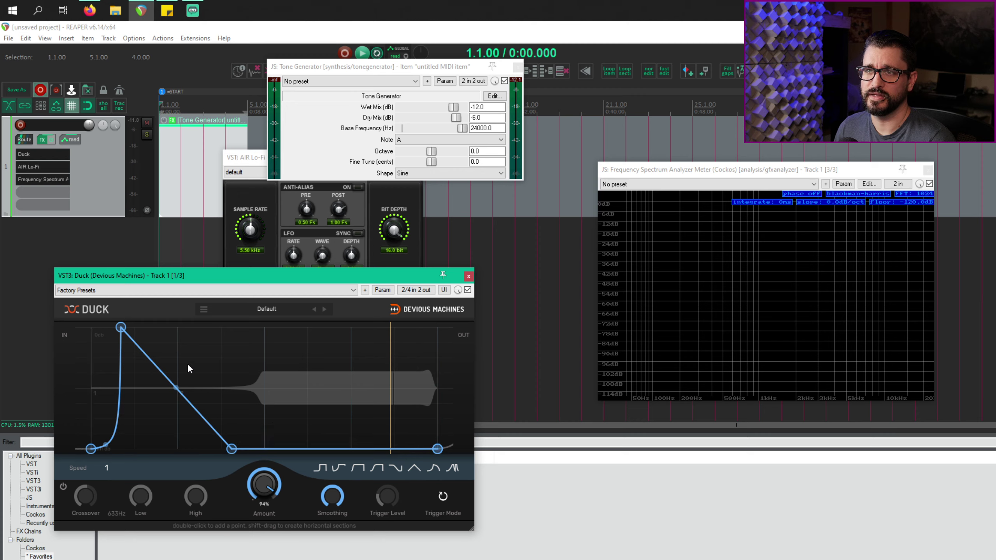
Raise the Duck Amount to 100% during playback and bow the falling segment outward.
{"action": "key", "text": "space"}
{"action": "key", "text": "space"}
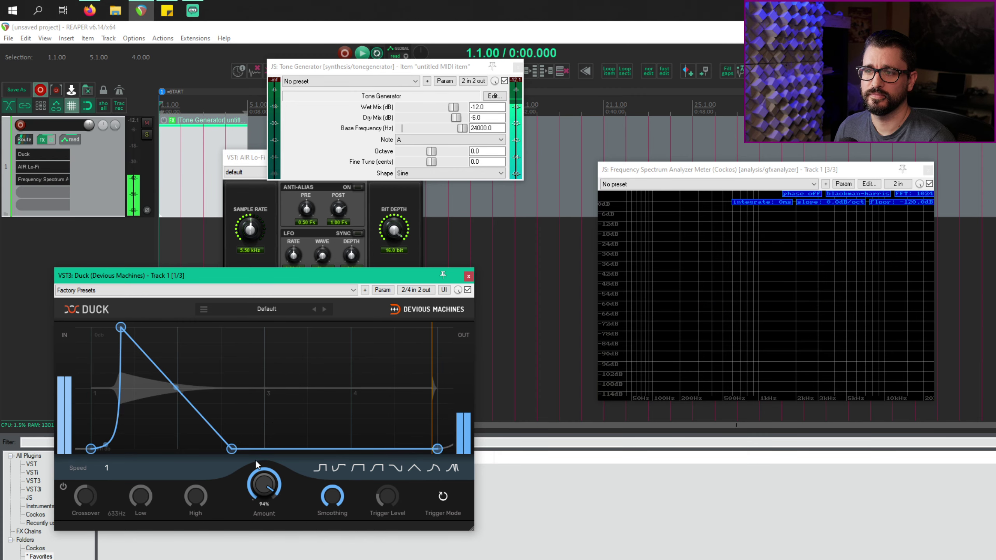
{"action": "left_click_drag", "start_coordinate": [258, 493], "coordinate": [257, 487]}
{"action": "key", "text": "space"}
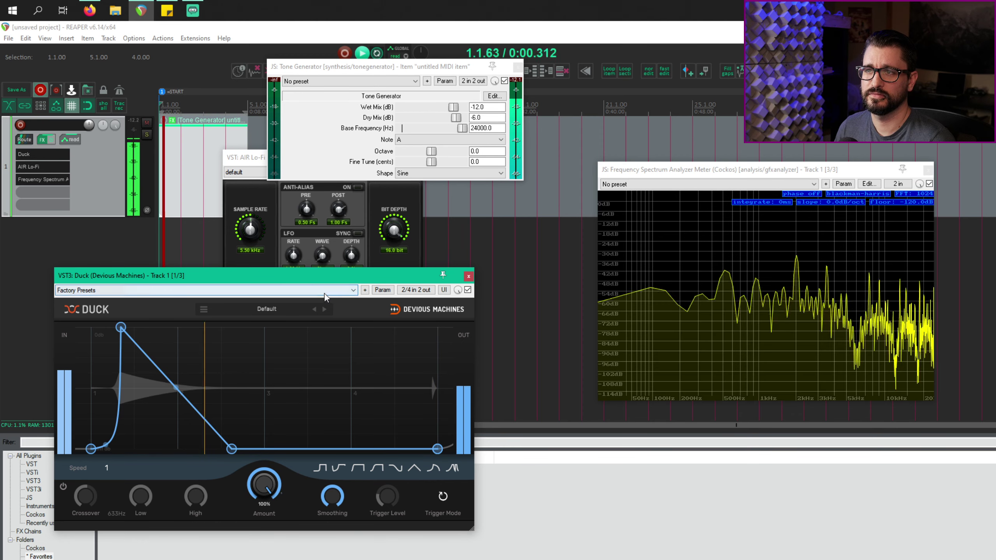
{"action": "left_click_drag", "start_coordinate": [306, 278], "coordinate": [330, 267]}
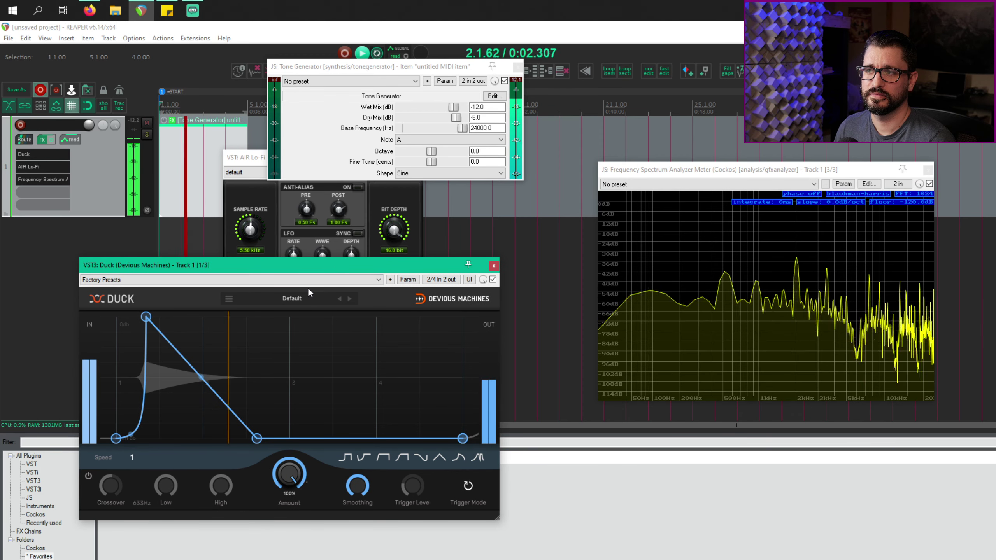
{"action": "left_click_drag", "start_coordinate": [201, 378], "coordinate": [201, 355]}
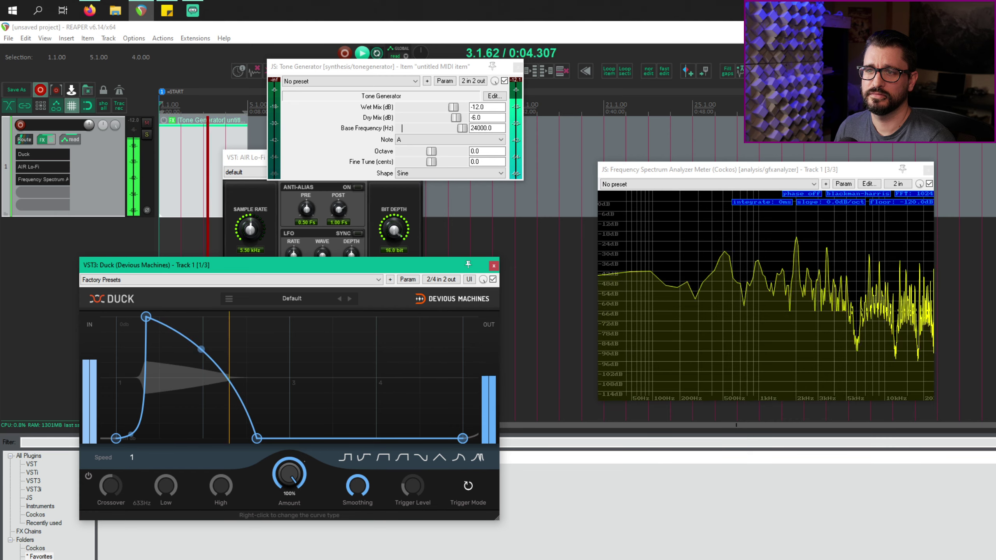
Turn AIR Lo-Fi's Sample Rate up to 16.2 kHz and Env Mod Depth to +21%.
{"action": "left_click", "coordinate": [260, 188]}
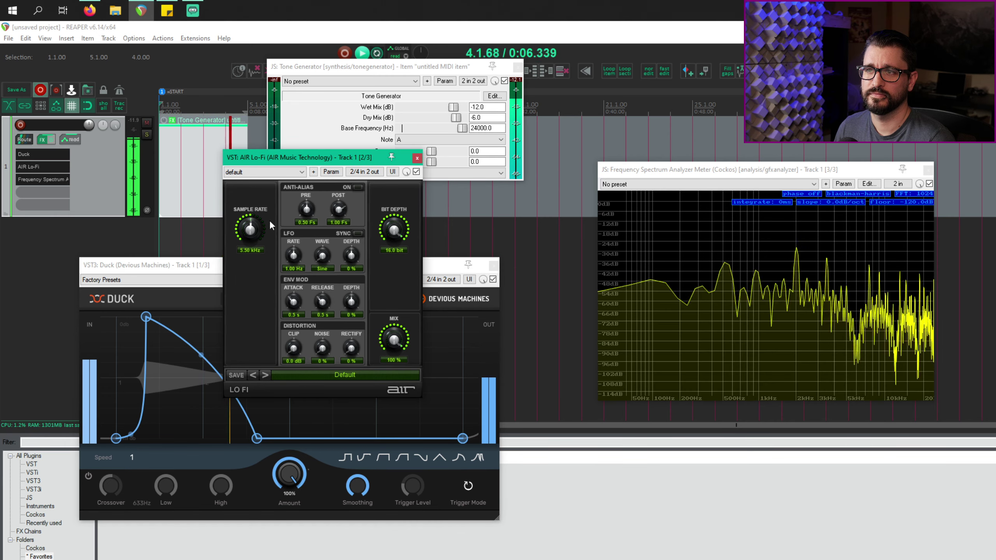
{"action": "scroll", "coordinate": [251, 218], "scroll_direction": "up", "scroll_amount": 5}
{"action": "left_click_drag", "start_coordinate": [251, 220], "coordinate": [251, 208]}
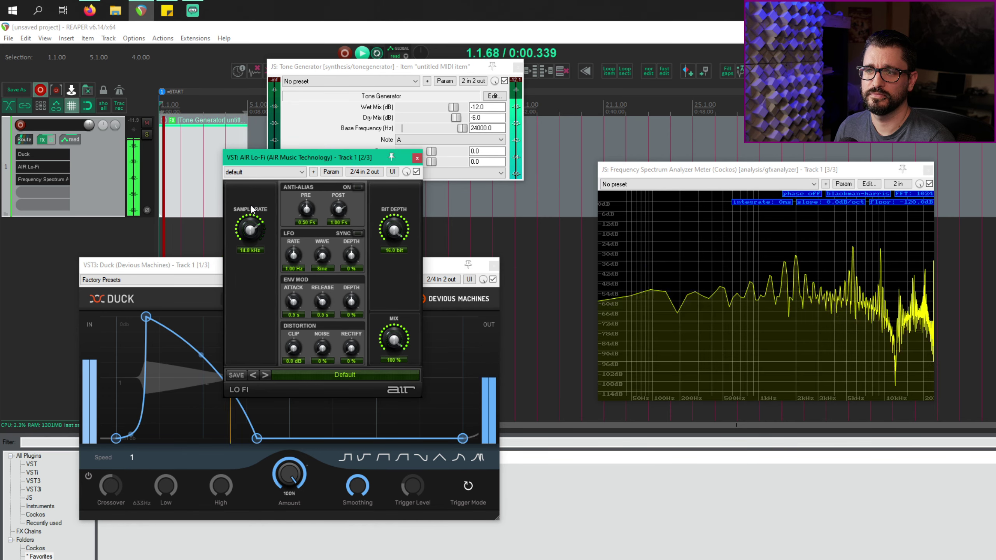
{"action": "scroll", "coordinate": [251, 232], "scroll_direction": "up", "scroll_amount": 2}
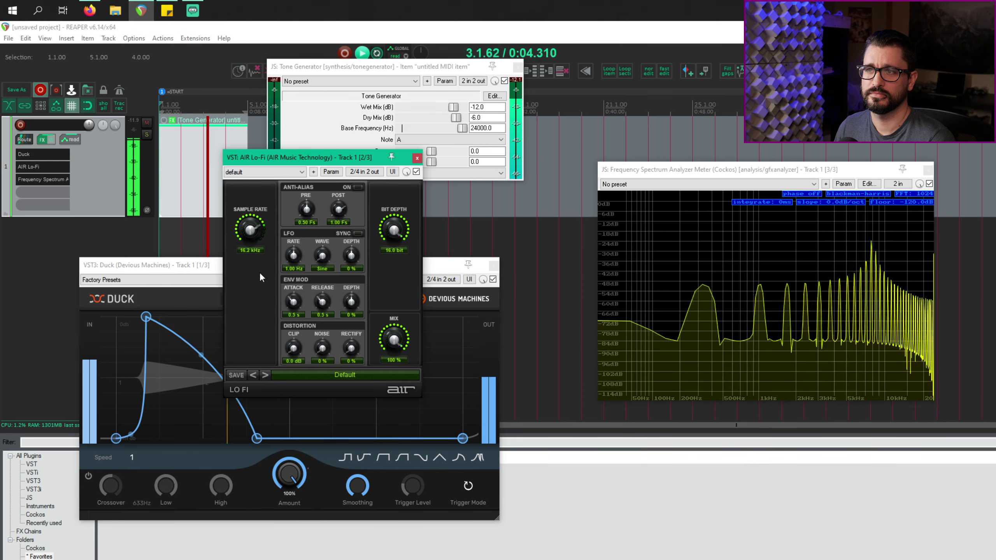
Replay from the start while moving the Duck curve's peak and bending its lower segment.
{"action": "key", "text": "space"}
{"action": "left_click", "coordinate": [239, 412]}
{"action": "key", "text": "space"}
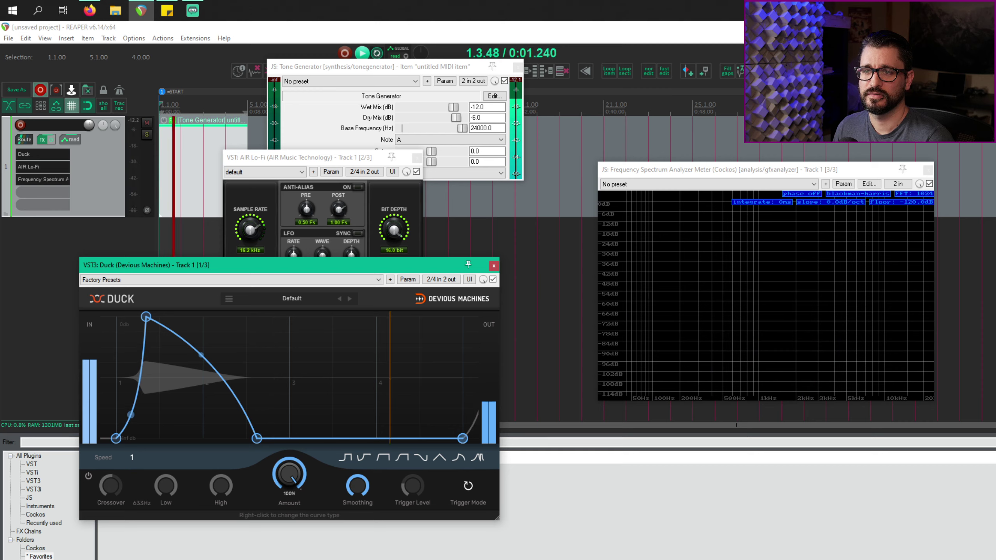
{"action": "mouse_move", "coordinate": [146, 317]}
{"action": "left_mouse_down"}
{"action": "mouse_move", "coordinate": [215, 342]}
{"action": "mouse_move", "coordinate": [230, 335]}
{"action": "mouse_move", "coordinate": [174, 305]}
{"action": "mouse_move", "coordinate": [140, 306]}
{"action": "mouse_move", "coordinate": [153, 305]}
{"action": "left_mouse_up"}
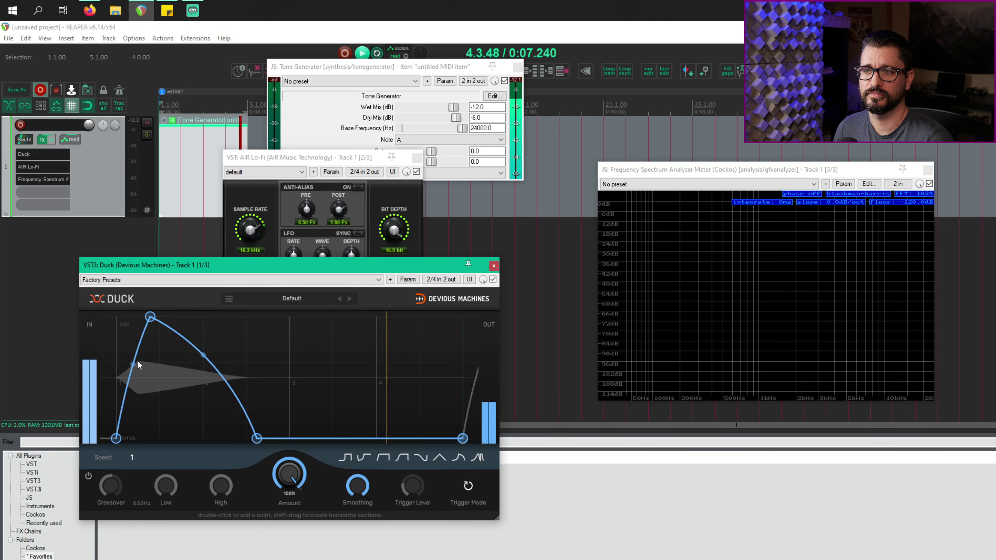
{"action": "left_click_drag", "start_coordinate": [134, 365], "coordinate": [133, 401]}
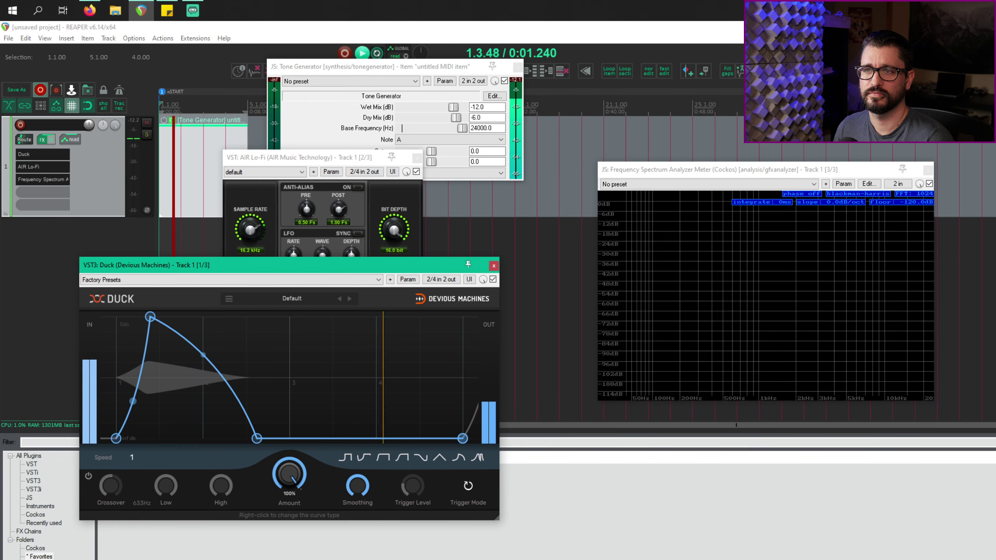
{"action": "key", "text": "space"}
{"action": "left_click", "coordinate": [296, 255]}
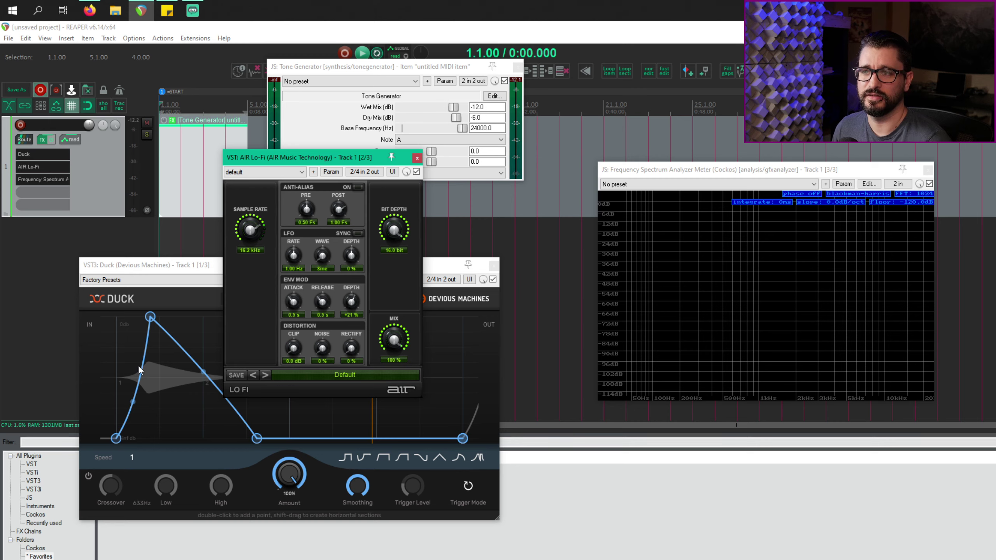
Set AIR Lo-Fi's LFO to a 0.74 Hz triangle wave with -15% depth.
{"action": "key", "text": "space"}
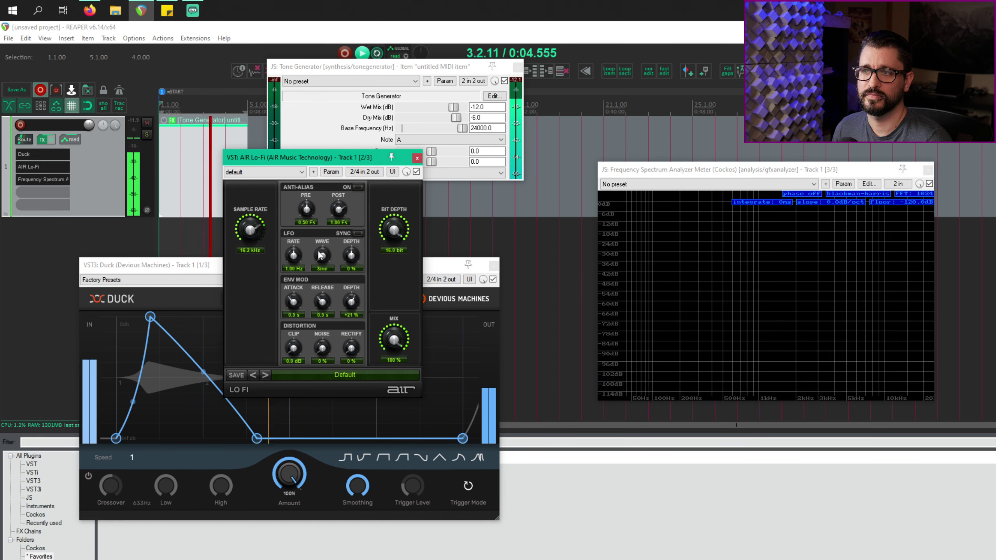
{"action": "key", "text": "space"}
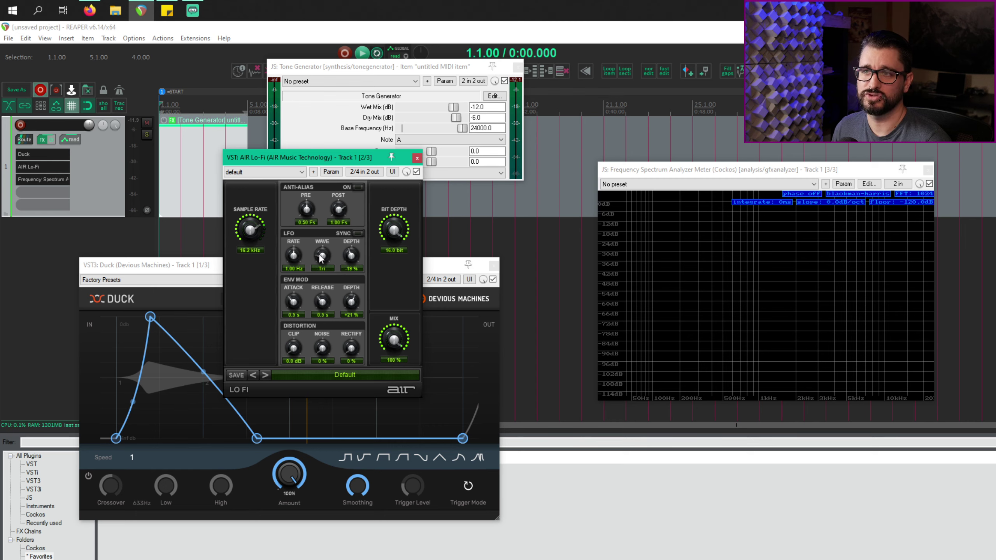
{"action": "left_click_drag", "start_coordinate": [303, 259], "coordinate": [297, 271]}
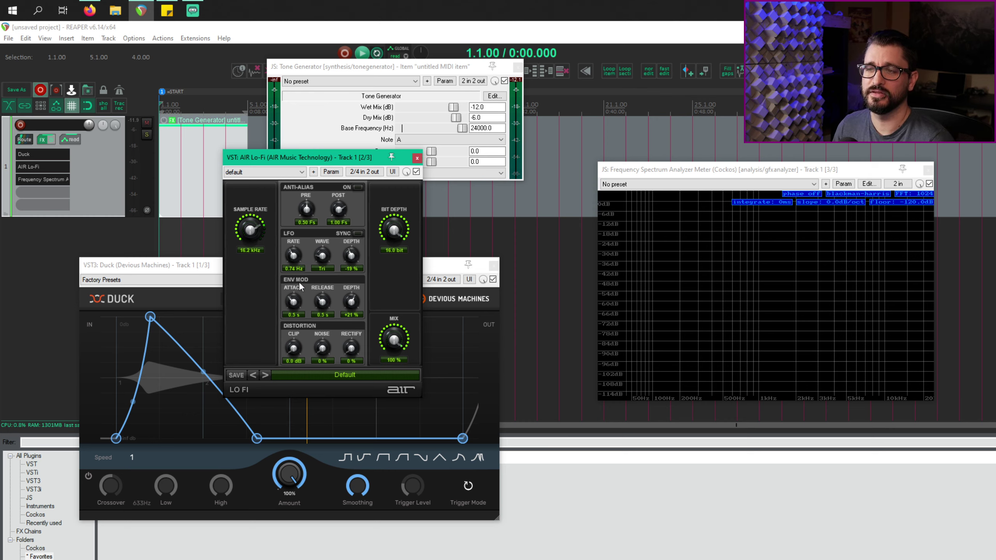
Narrow and delay the Duck peak, drop Lo-Fi Sample Rate to 1.92 kHz, and tone to 11087 Hz.
{"action": "key", "text": "space"}
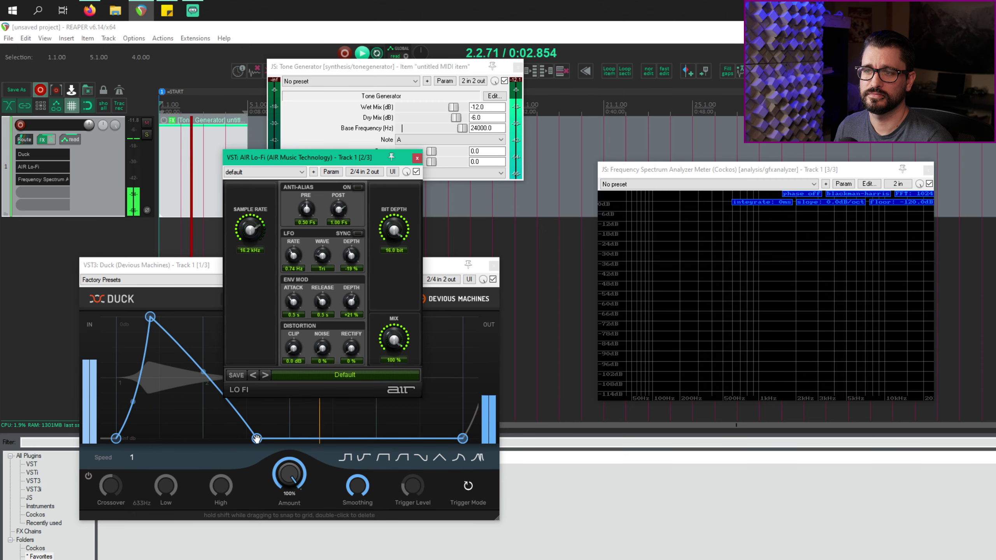
{"action": "left_click_drag", "start_coordinate": [257, 439], "coordinate": [183, 439]}
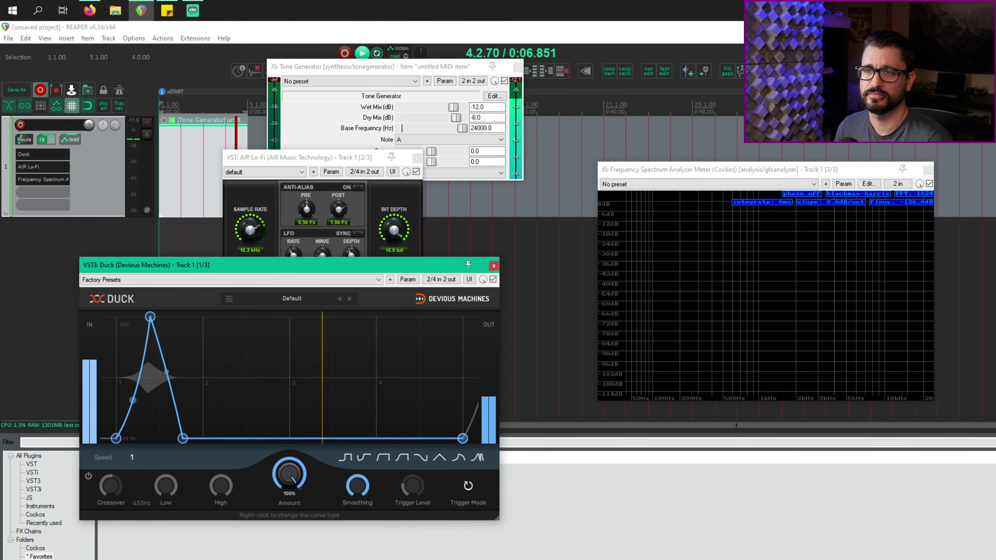
{"action": "left_click_drag", "start_coordinate": [135, 401], "coordinate": [158, 378]}
{"action": "left_click_drag", "start_coordinate": [183, 438], "coordinate": [206, 438]}
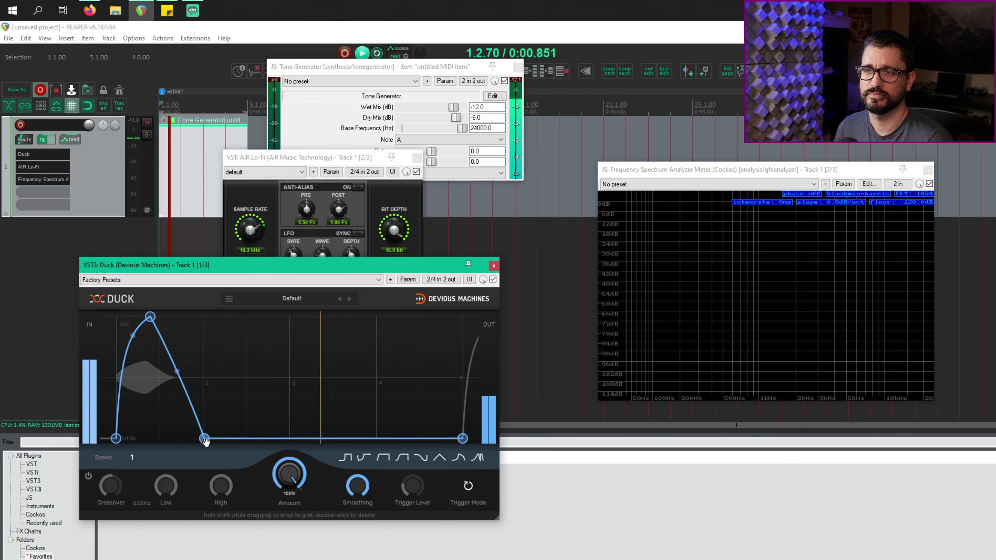
{"action": "left_click_drag", "start_coordinate": [149, 317], "coordinate": [172, 321]}
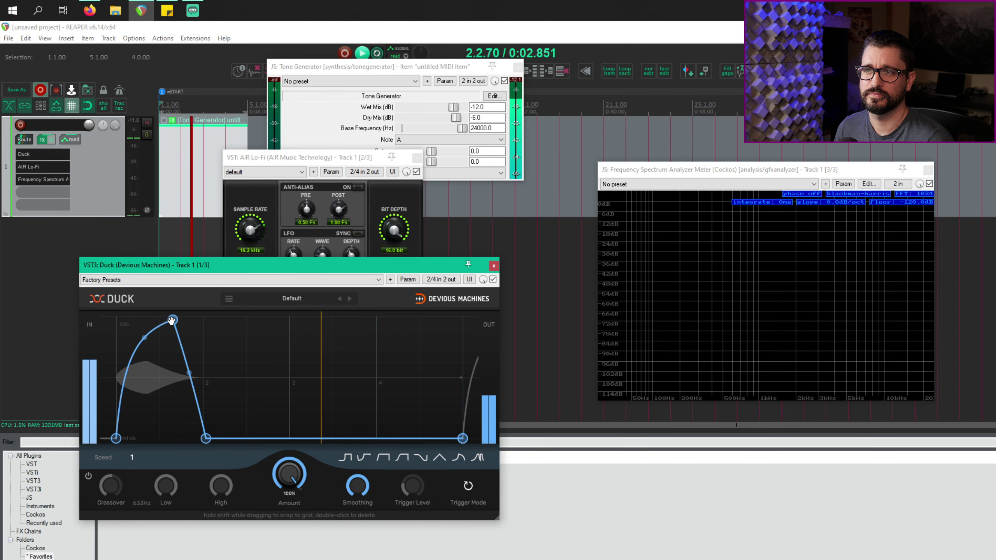
{"action": "mouse_move", "coordinate": [251, 231]}
{"action": "left_mouse_down"}
{"action": "mouse_move", "coordinate": [257, 270]}
{"action": "mouse_move", "coordinate": [250, 244]}
{"action": "left_mouse_up"}
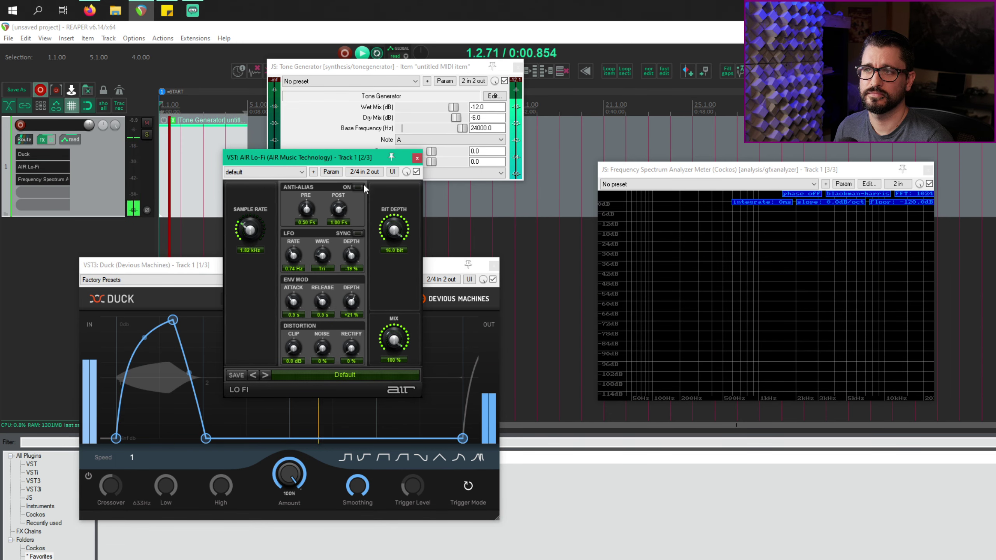
{"action": "left_click_drag", "start_coordinate": [456, 125], "coordinate": [425, 134]}
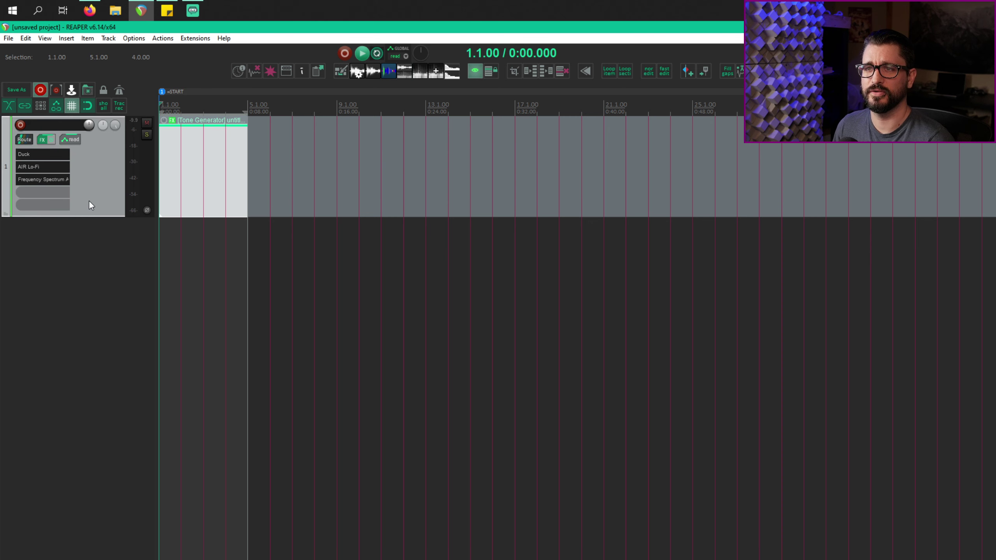
Add track 2 named record below track 1 and set it to Record: output (stereo).
{"action": "double_click", "coordinate": [67, 244]}
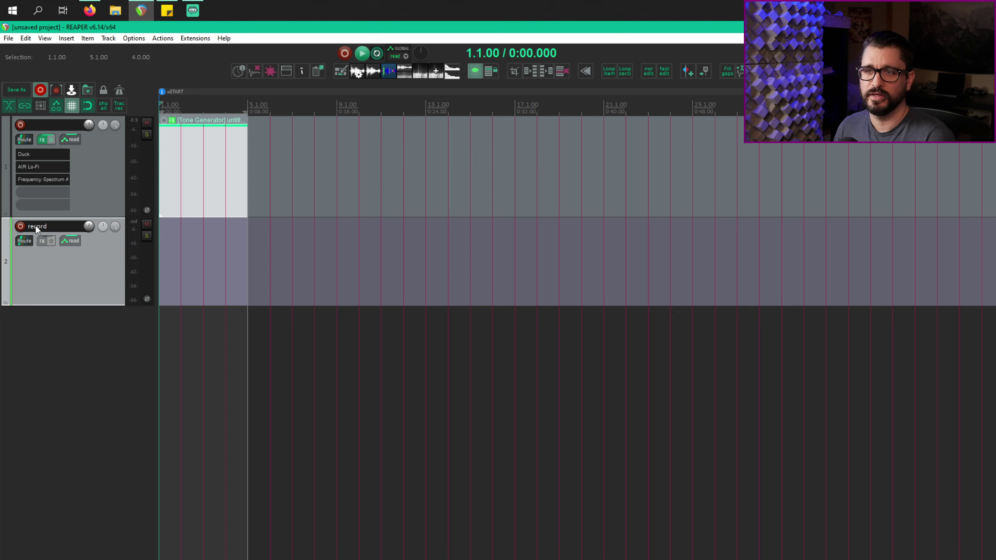
{"action": "right_click", "coordinate": [19, 227]}
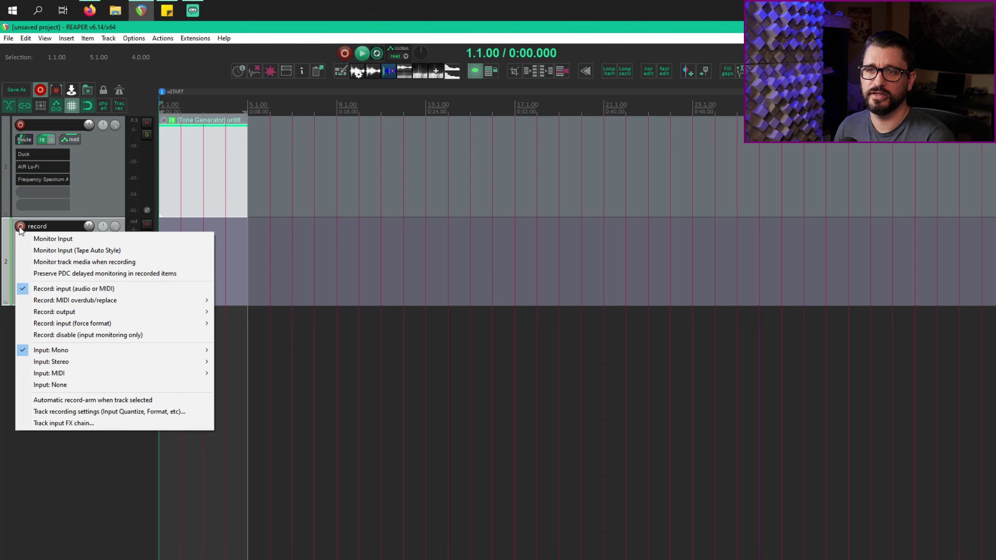
{"action": "mouse_move", "coordinate": [86, 314]}
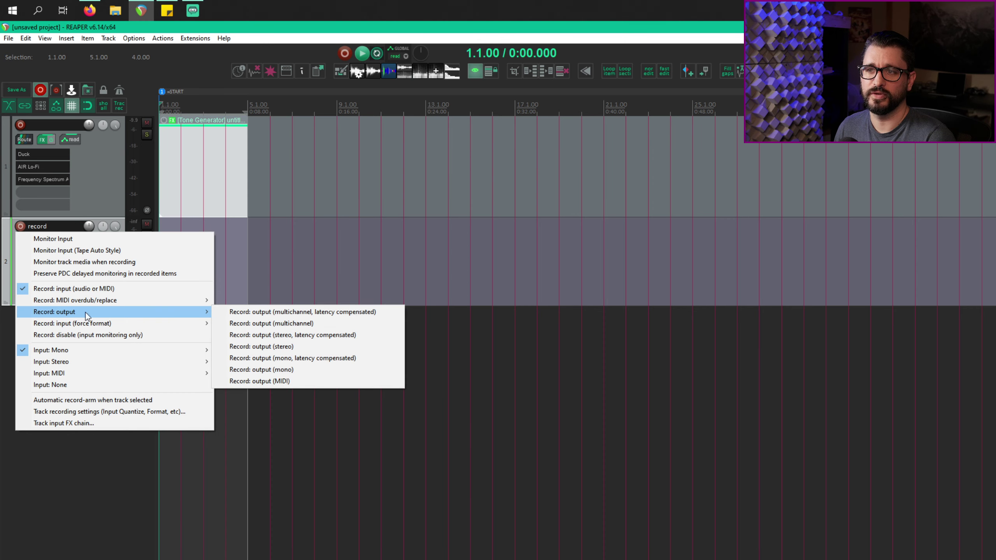
{"action": "left_click", "coordinate": [279, 346]}
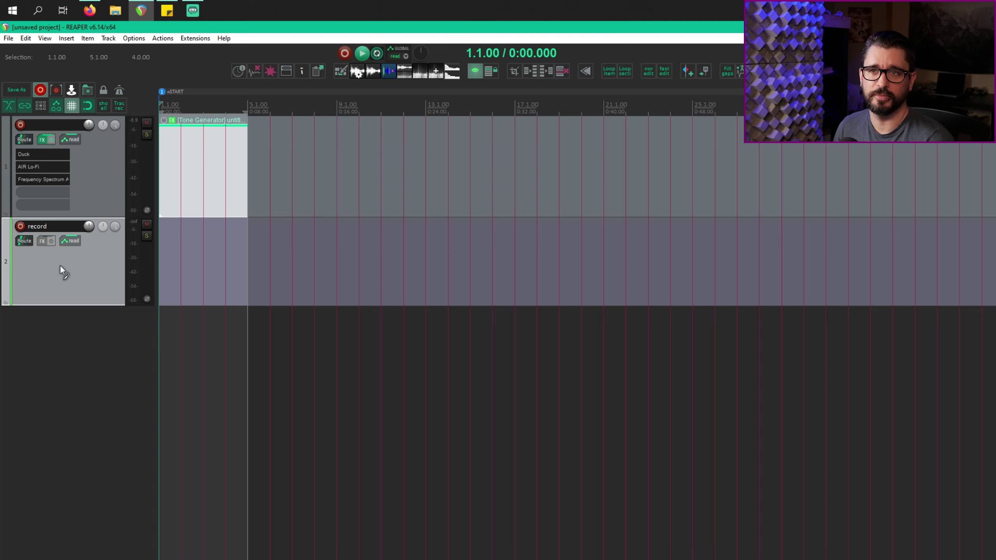
Send track 1's audio to the record track and close its send and routing windows.
{"action": "left_click_drag", "start_coordinate": [60, 265], "coordinate": [60, 265]}
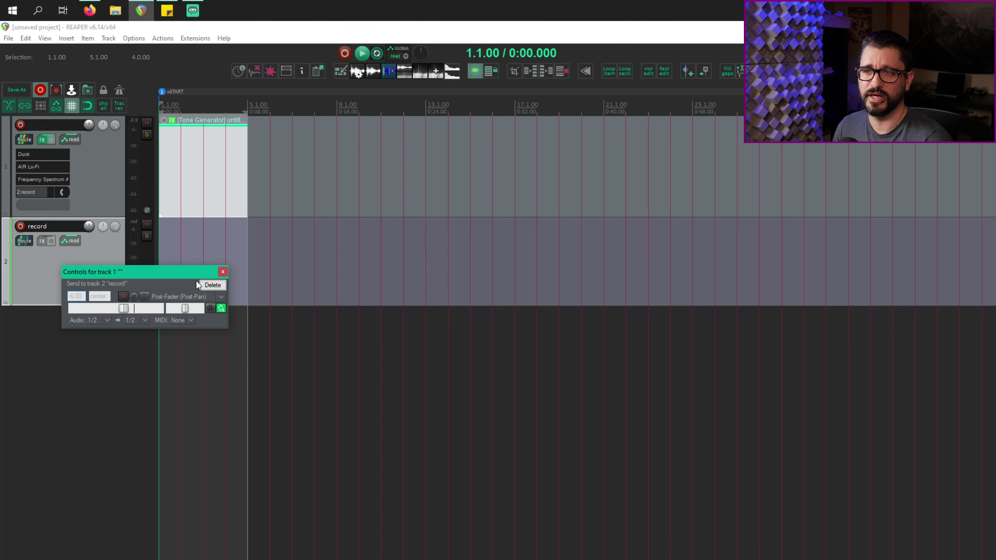
{"action": "left_click", "coordinate": [223, 272]}
{"action": "left_click", "coordinate": [93, 146]}
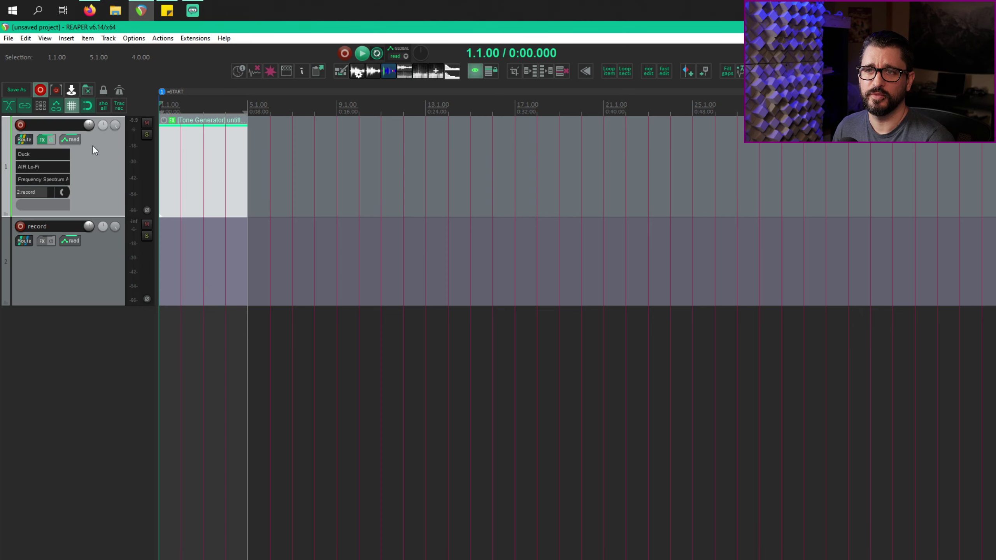
{"action": "left_click", "coordinate": [23, 141]}
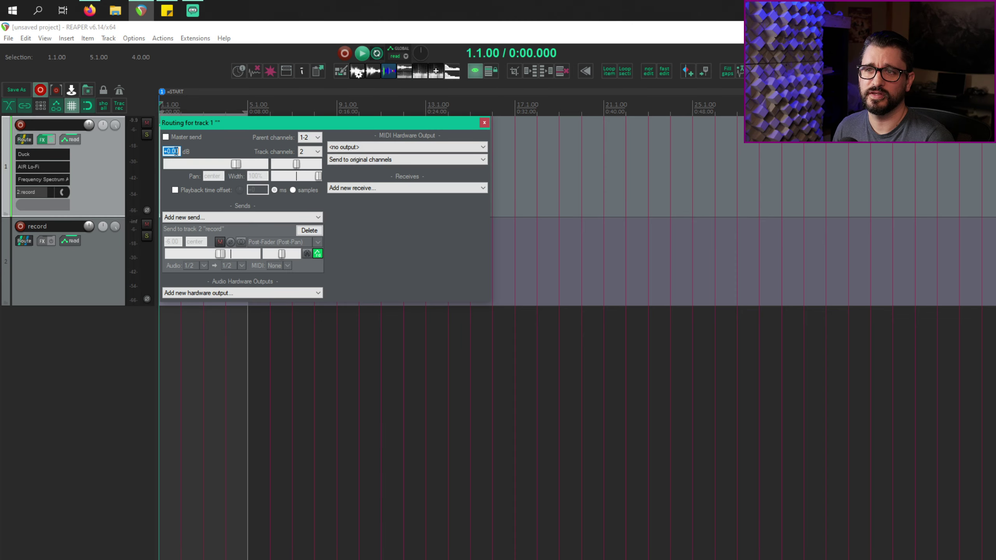
{"action": "left_click", "coordinate": [485, 124]}
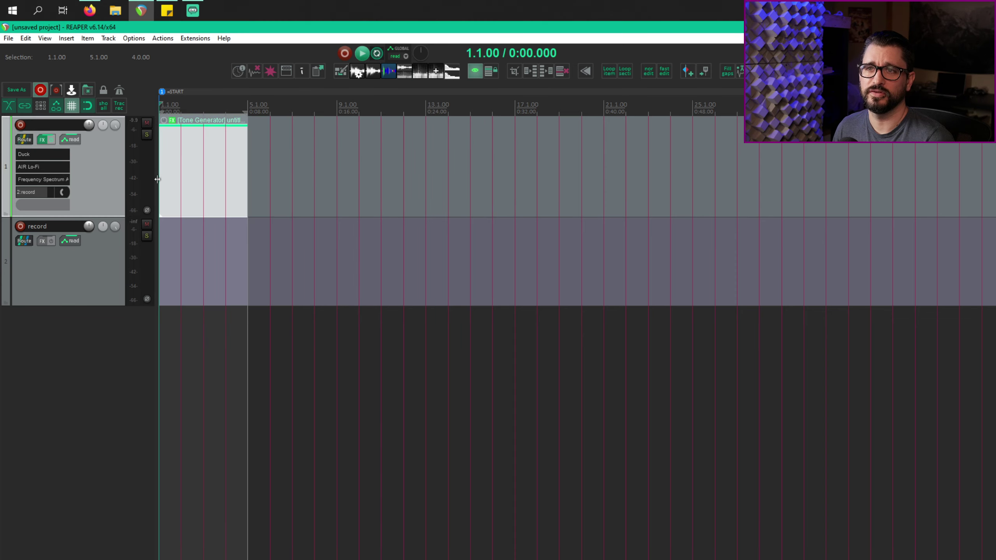
Select the record track, test playback, and reopen track 1's Duck and AIR Lo-Fi windows.
{"action": "left_click", "coordinate": [101, 266]}
{"action": "key", "text": "space"}
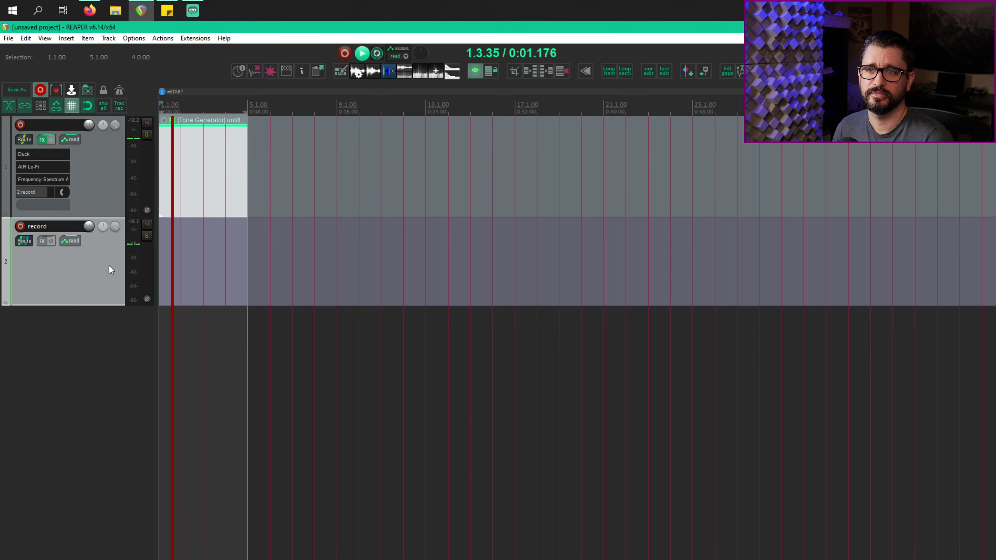
{"action": "key", "text": "space"}
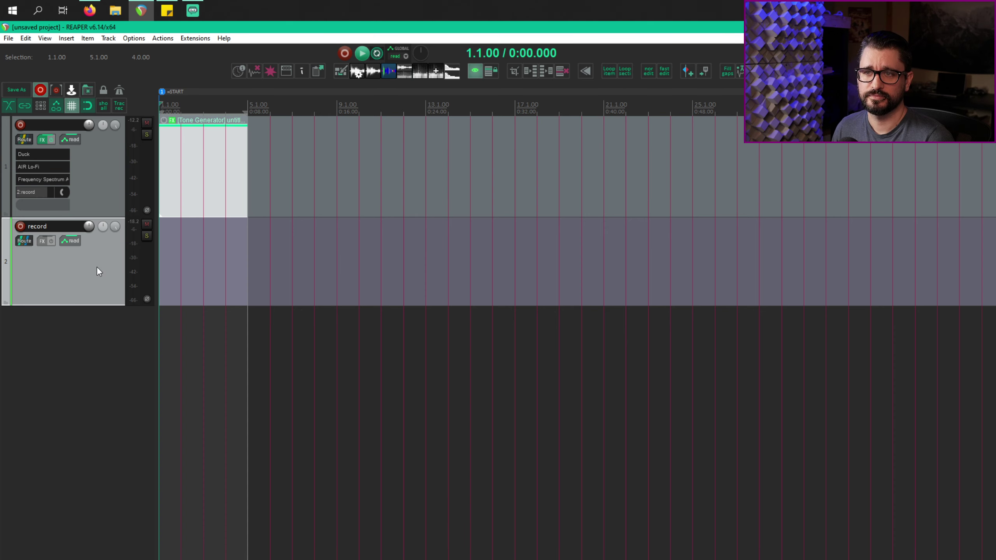
{"action": "key", "text": "shift+f"}
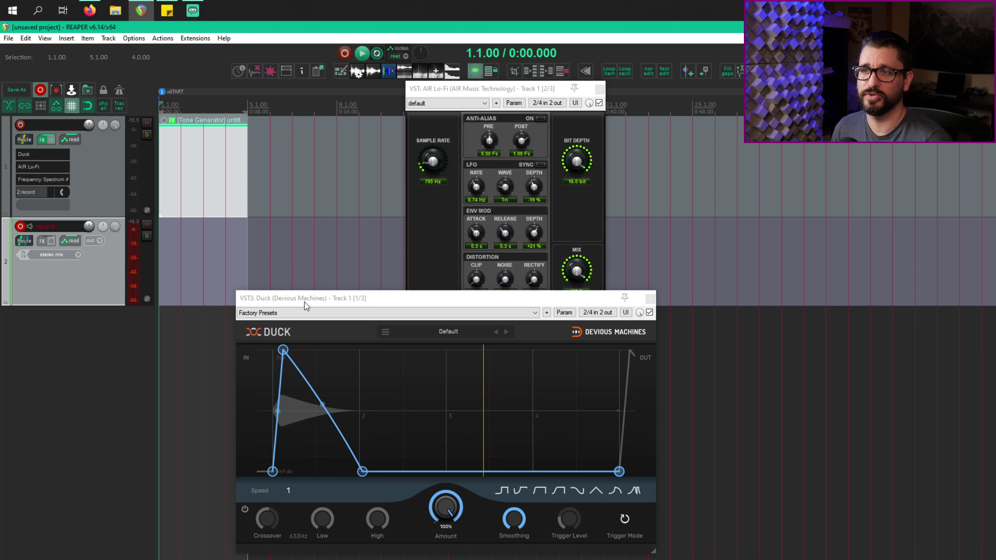
Drag the Duck peak node slightly right and turn Lo-Fi Sample Rate up to 1.12 kHz.
{"action": "left_click_drag", "start_coordinate": [306, 299], "coordinate": [308, 295]}
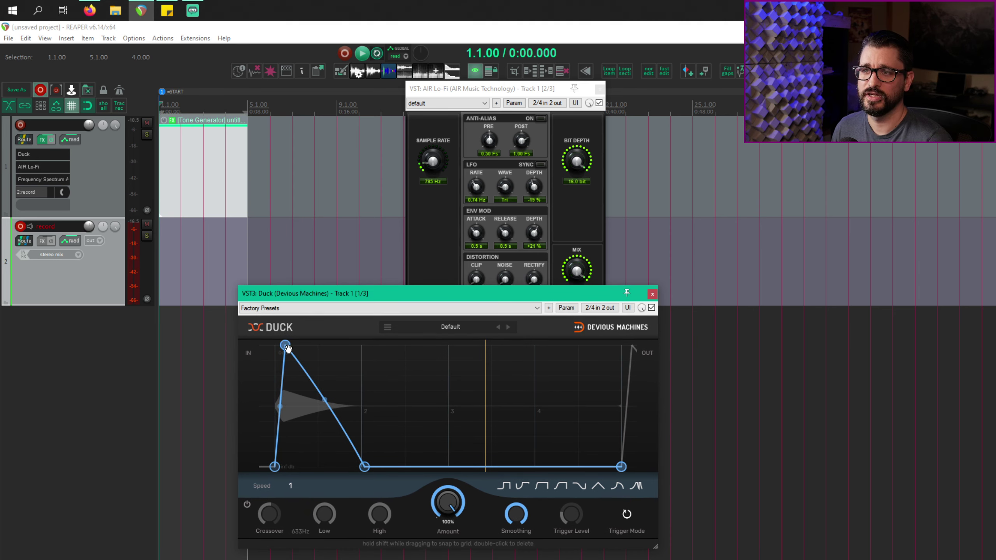
{"action": "left_click_drag", "start_coordinate": [287, 348], "coordinate": [295, 343]}
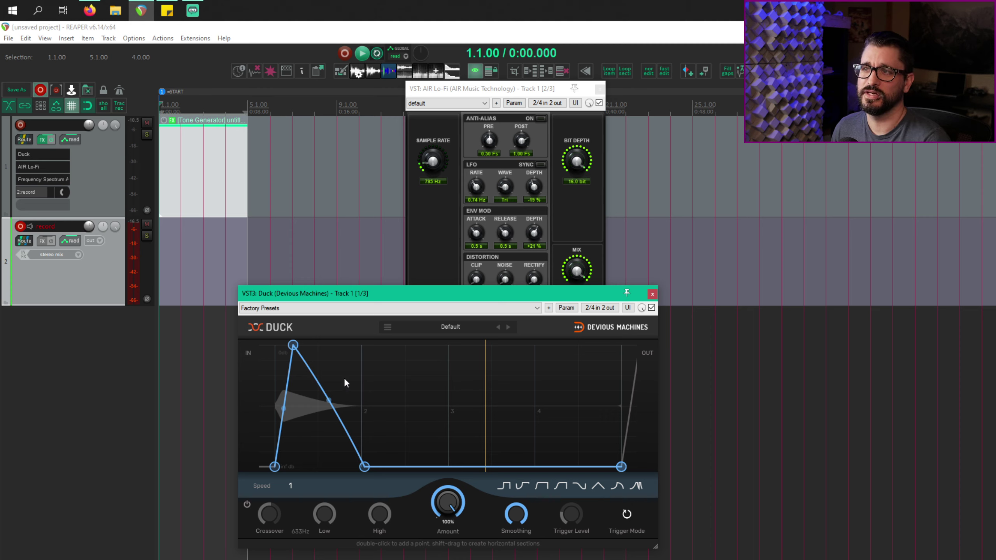
{"action": "left_click", "coordinate": [426, 228]}
{"action": "left_click_drag", "start_coordinate": [433, 158], "coordinate": [433, 150]}
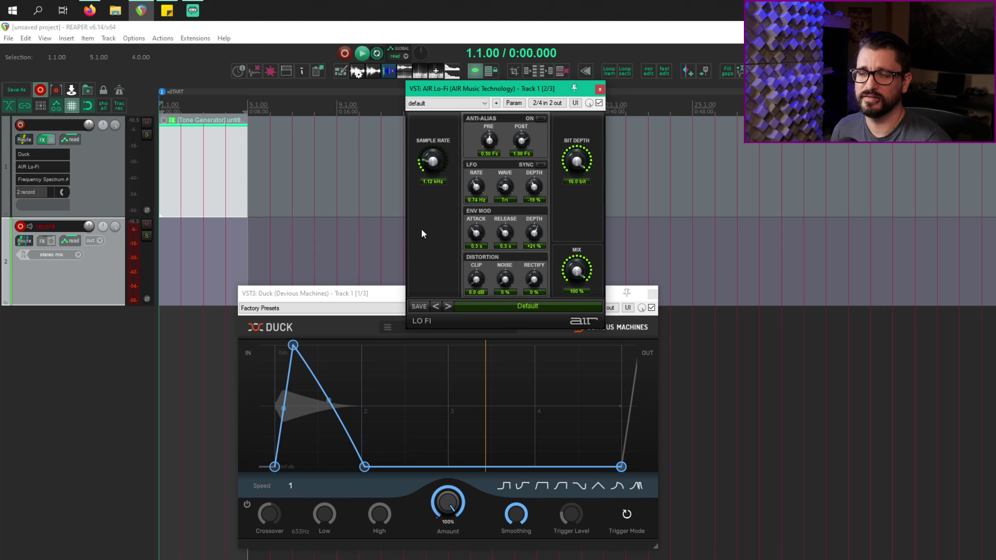
{"action": "left_click", "coordinate": [356, 295]}
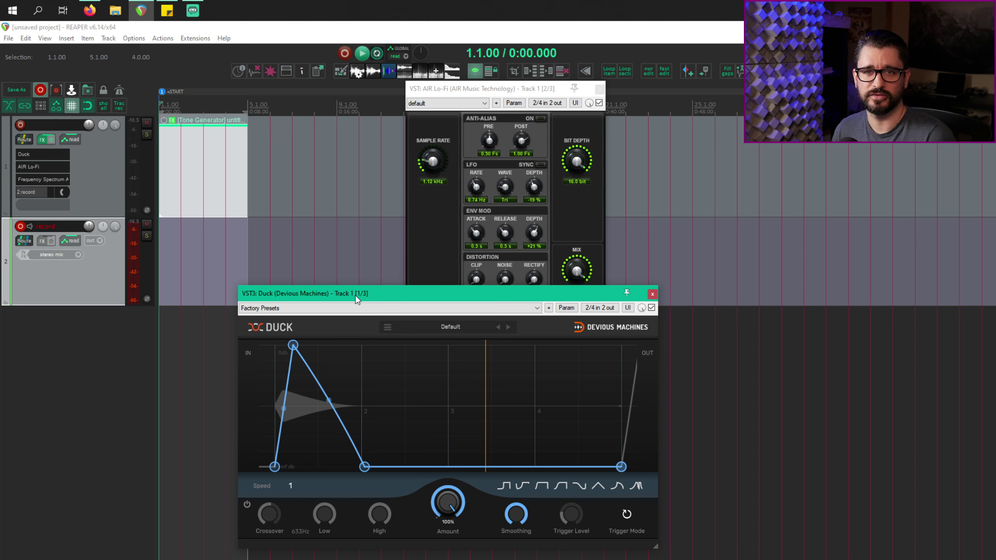
Start recording, bow Duck's curve, and push Lo-Fi LFO depth to +43% and rate to 3.84 Hz.
{"action": "key", "text": "ctrl+r"}
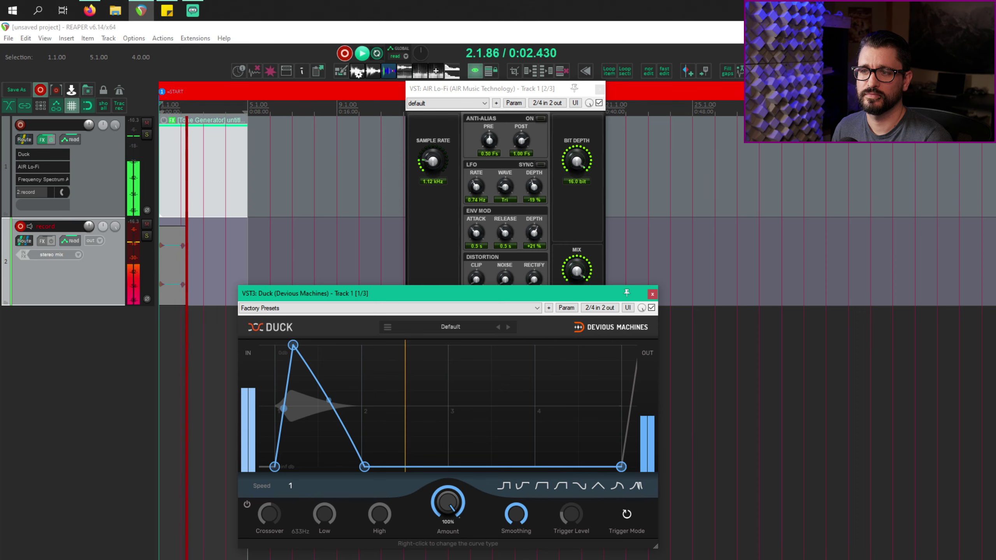
{"action": "left_click_drag", "start_coordinate": [284, 410], "coordinate": [283, 437]}
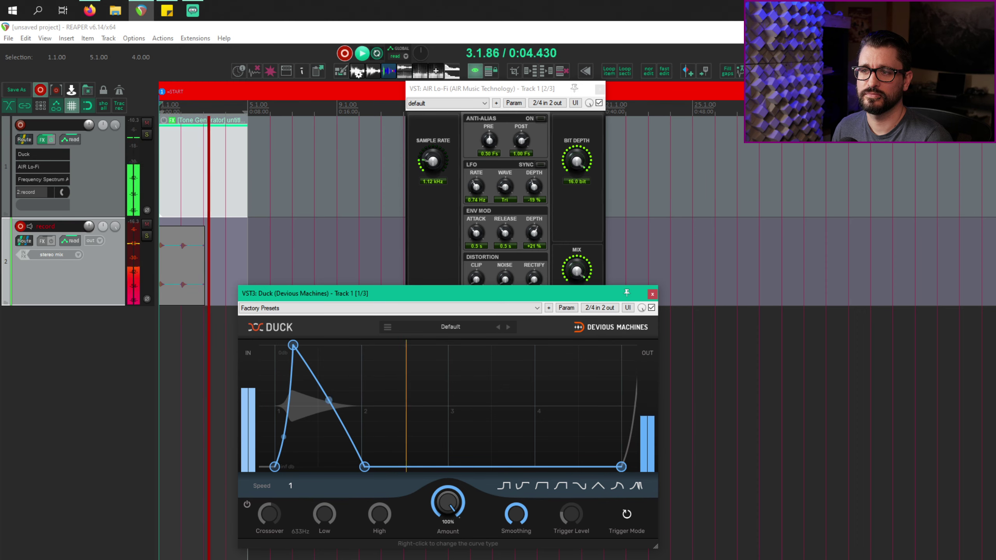
{"action": "left_click_drag", "start_coordinate": [329, 400], "coordinate": [329, 359]}
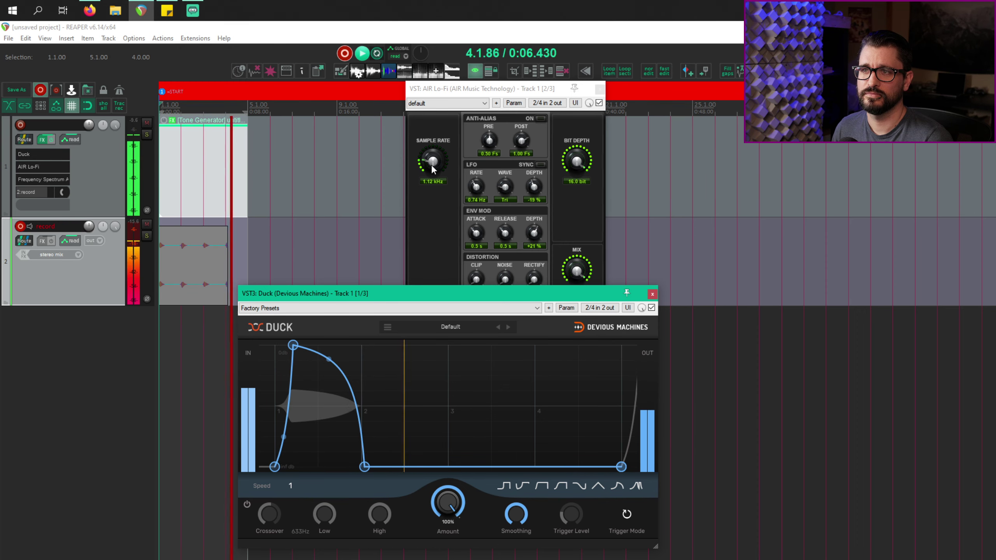
{"action": "left_click_drag", "start_coordinate": [431, 170], "coordinate": [463, 117]}
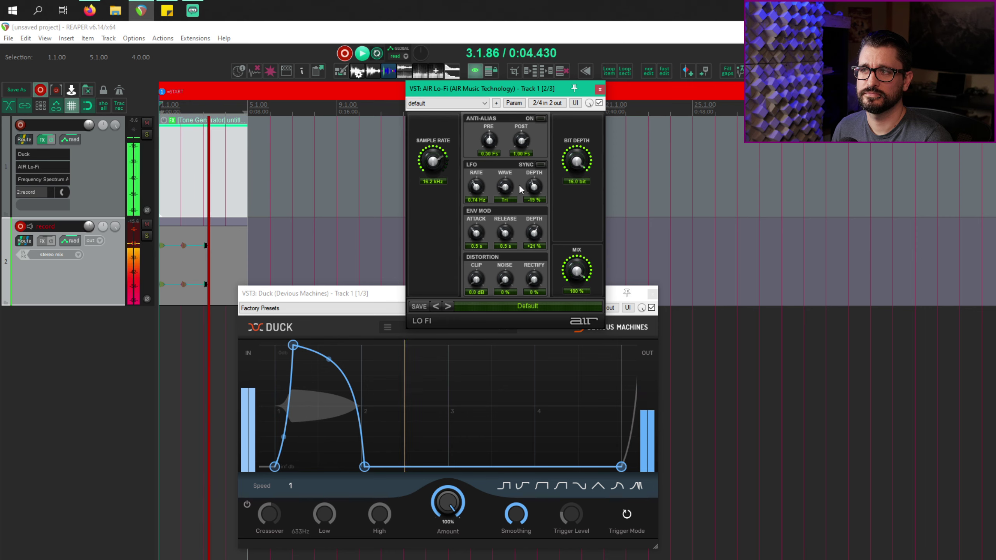
{"action": "left_click_drag", "start_coordinate": [533, 186], "coordinate": [534, 175]}
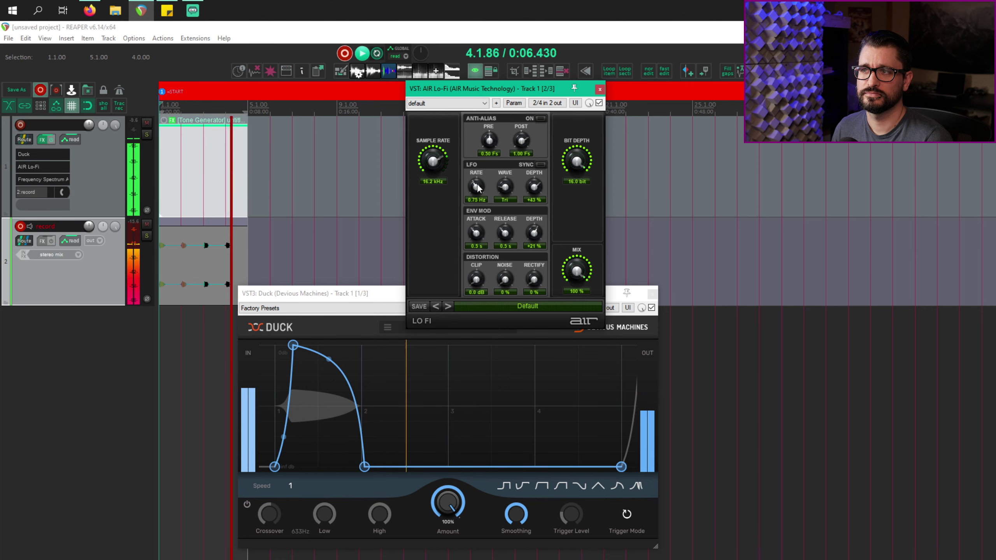
{"action": "left_click_drag", "start_coordinate": [476, 186], "coordinate": [440, 182]}
Widen Duck's attack by moving the peak later and lengthen the release into a straight slope.
{"action": "left_click_drag", "start_coordinate": [340, 371], "coordinate": [322, 406]}
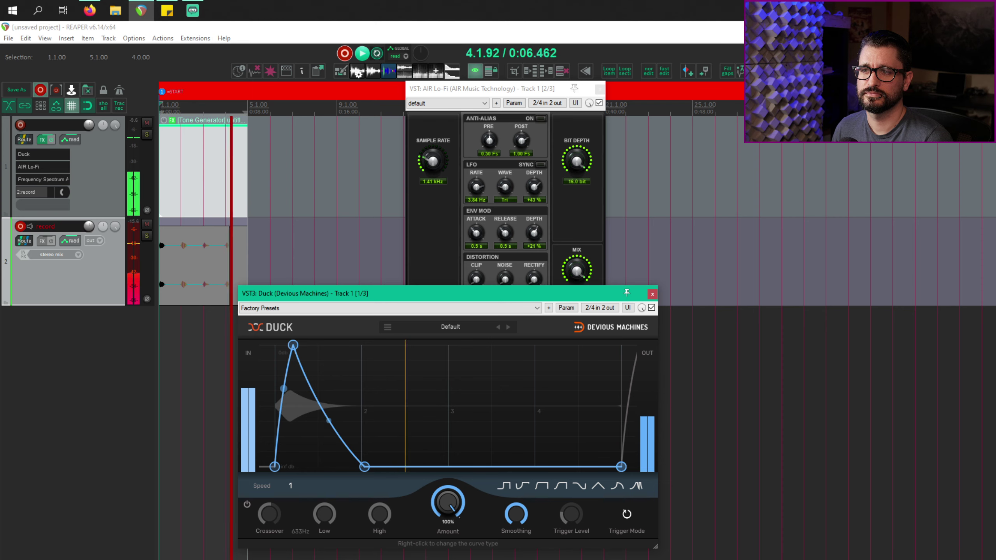
{"action": "left_click_drag", "start_coordinate": [293, 345], "coordinate": [340, 345]}
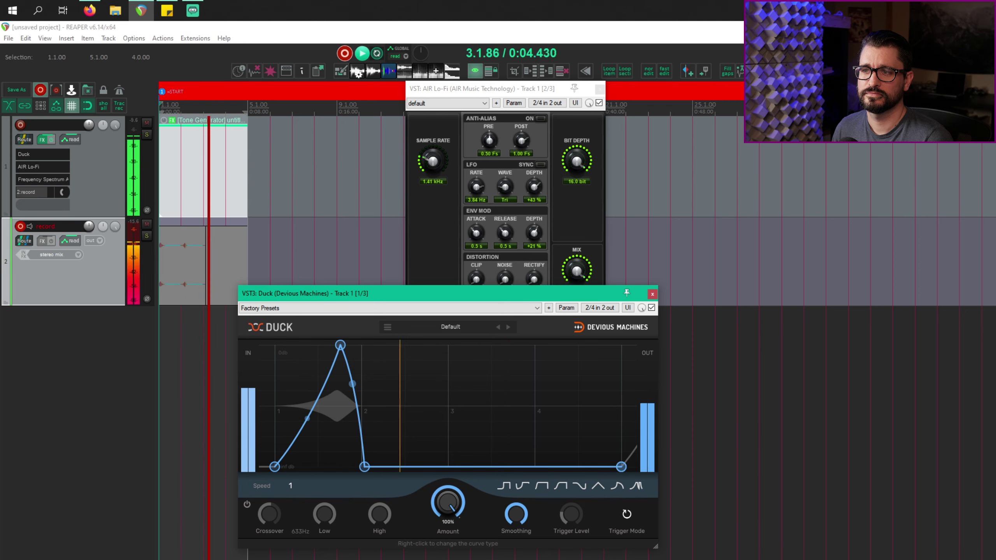
{"action": "left_click_drag", "start_coordinate": [364, 467], "coordinate": [410, 466]}
{"action": "left_click_drag", "start_coordinate": [376, 382], "coordinate": [376, 417]}
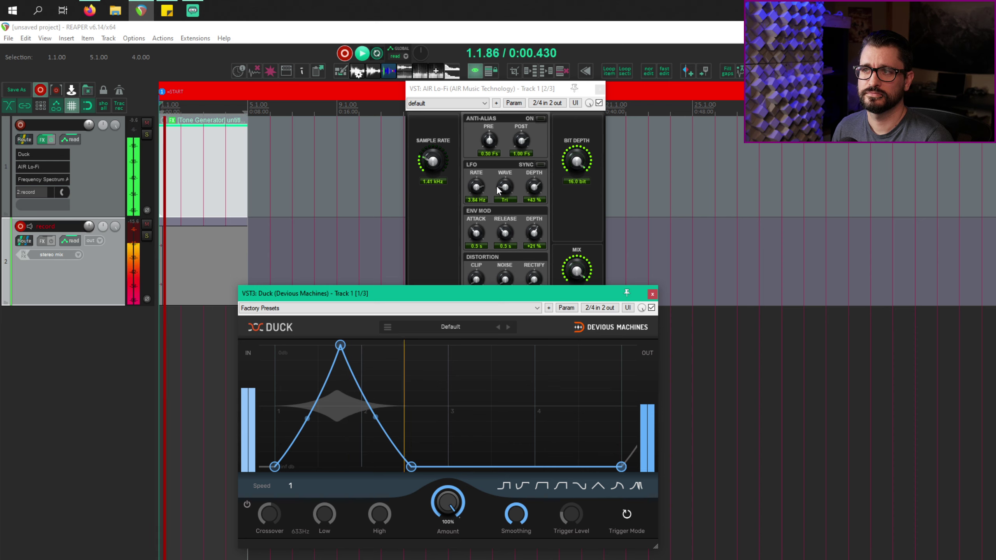
Raise Lo-Fi's LFO rate to 10.0 Hz, lower its depth, and boost clip distortion and noise.
{"action": "left_click", "coordinate": [486, 262]}
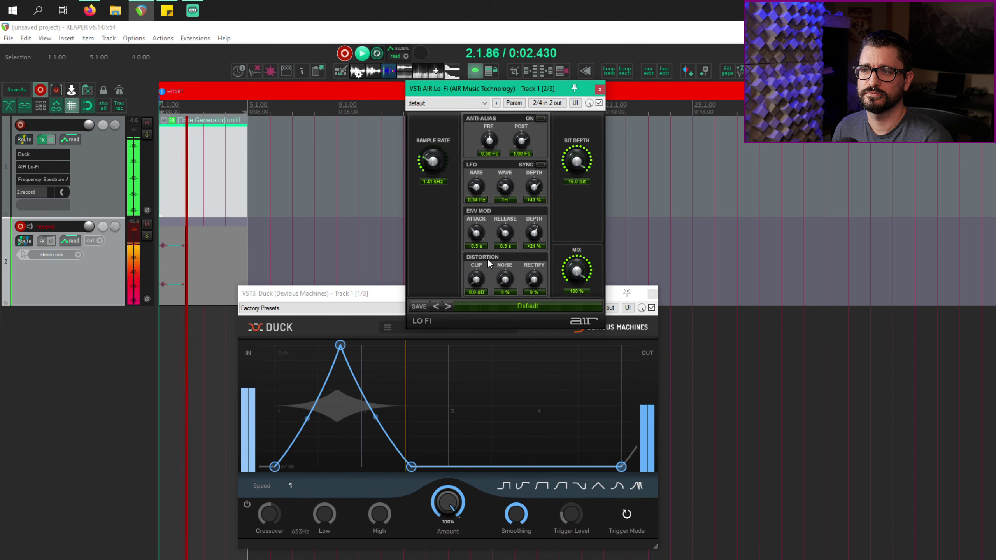
{"action": "left_click_drag", "start_coordinate": [477, 187], "coordinate": [496, 103]}
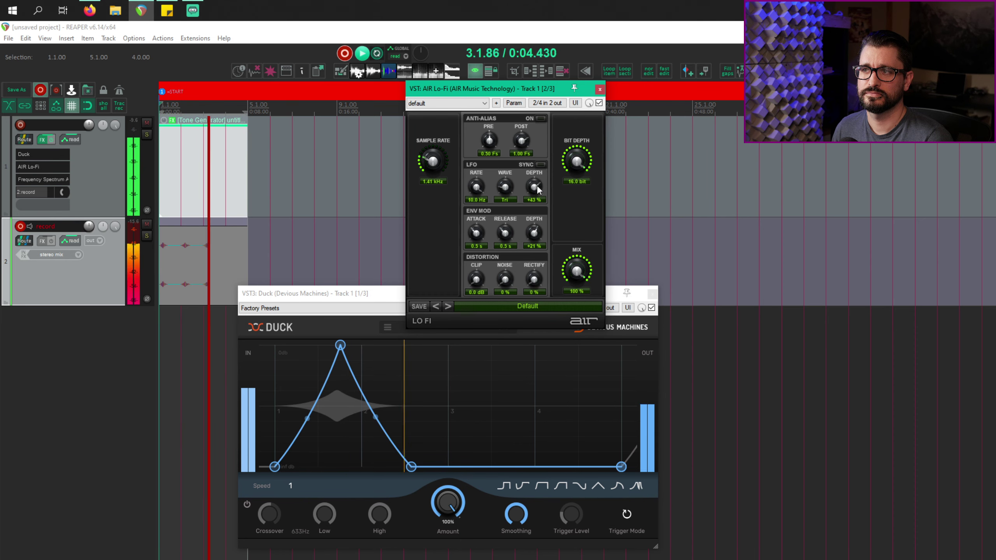
{"action": "mouse_move", "coordinate": [537, 185]}
{"action": "left_mouse_down"}
{"action": "mouse_move", "coordinate": [543, 243]}
{"action": "mouse_move", "coordinate": [530, 202]}
{"action": "left_mouse_up"}
{"action": "left_click_drag", "start_coordinate": [476, 279], "coordinate": [468, 249]}
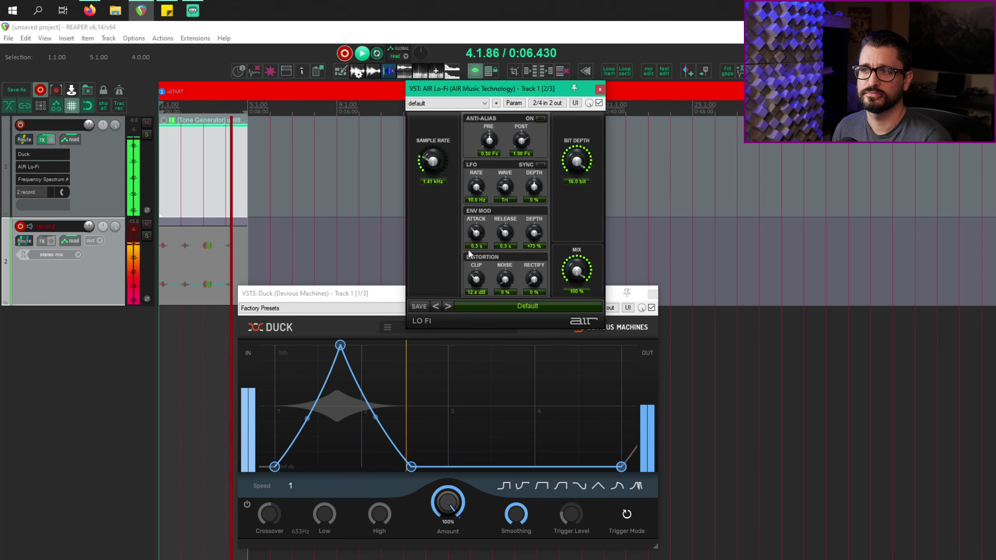
{"action": "left_click_drag", "start_coordinate": [505, 279], "coordinate": [500, 234]}
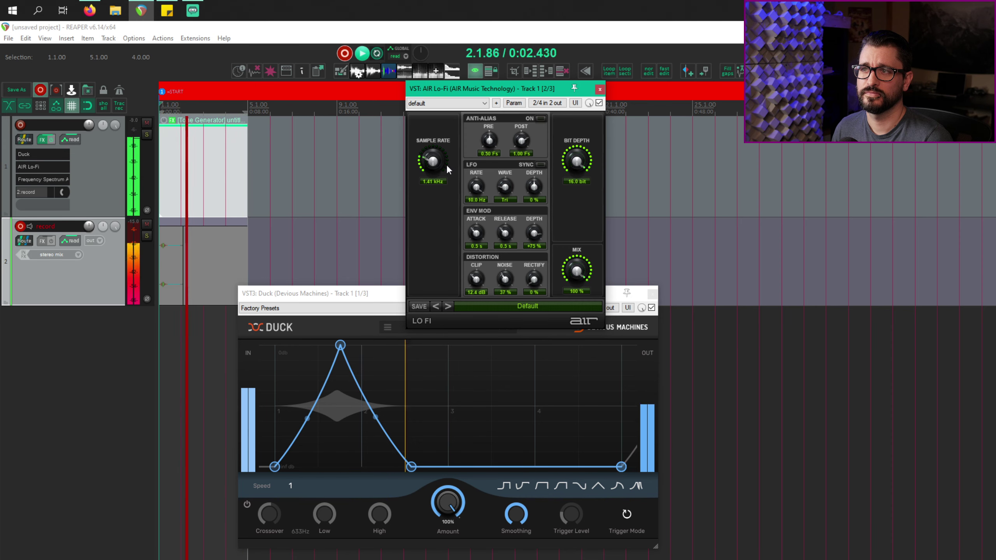
Settle Lo-Fi at 2.46 kHz sample rate, -54% LFO depth, 6.2 dB clip, and less env-mod depth.
{"action": "left_click_drag", "start_coordinate": [447, 165], "coordinate": [428, 124]}
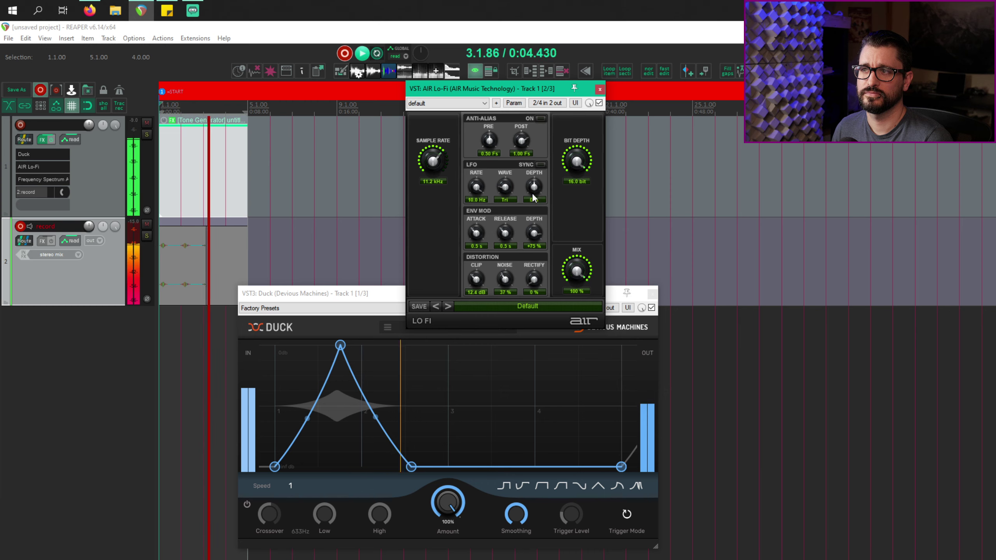
{"action": "left_click_drag", "start_coordinate": [534, 187], "coordinate": [534, 206]}
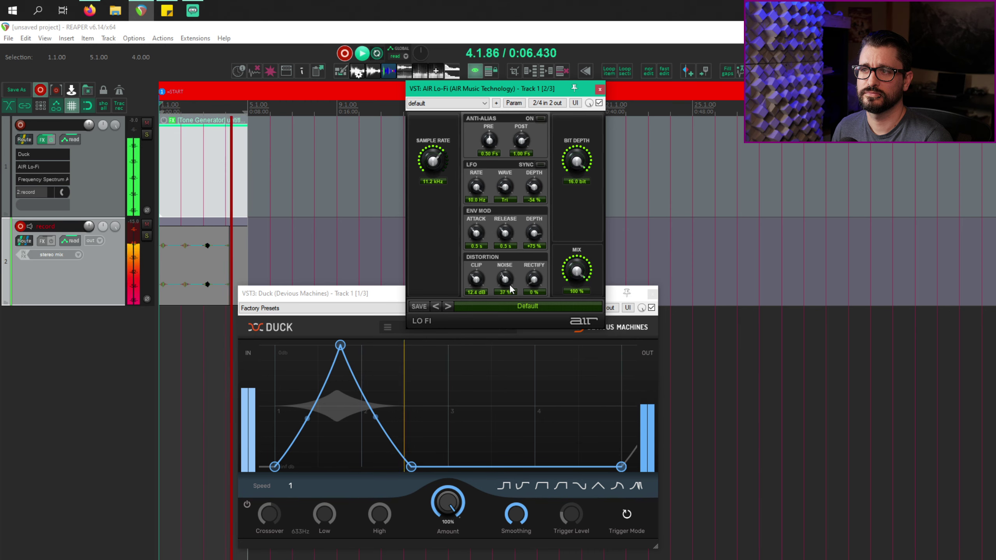
{"action": "left_click_drag", "start_coordinate": [475, 278], "coordinate": [472, 294]}
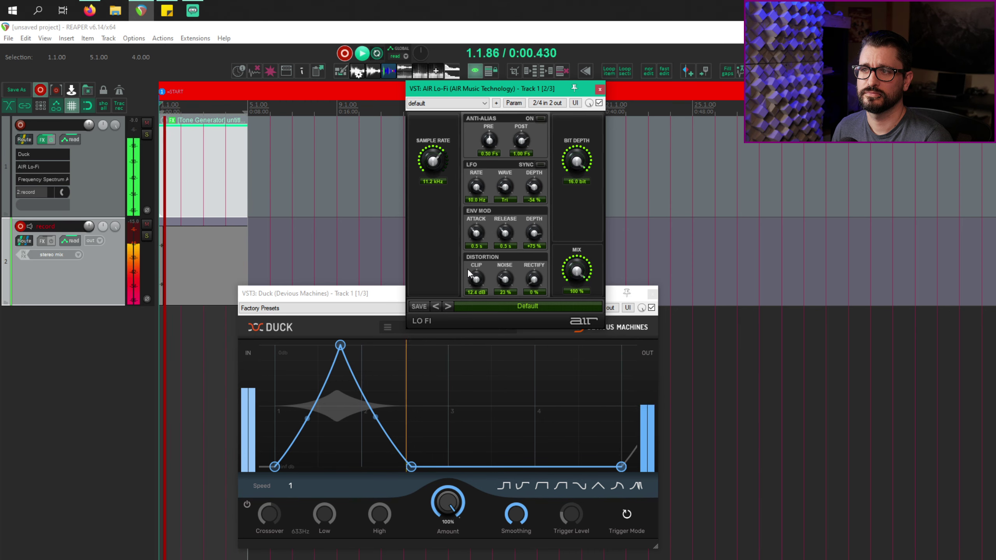
{"action": "left_click_drag", "start_coordinate": [476, 187], "coordinate": [479, 220]}
{"action": "left_click_drag", "start_coordinate": [433, 161], "coordinate": [433, 193]}
{"action": "left_click_drag", "start_coordinate": [524, 219], "coordinate": [524, 231]}
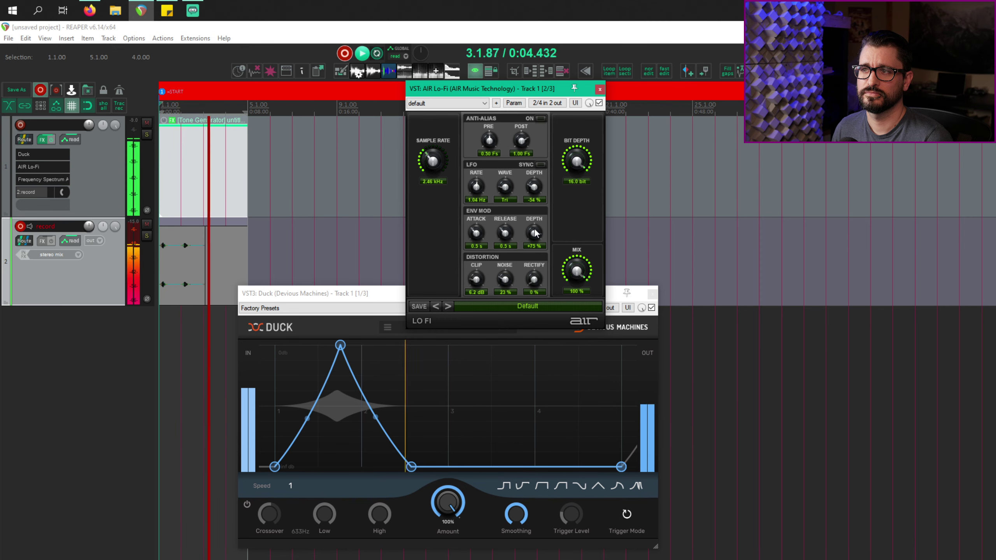
Bow both sides of Duck's curve upward, then stop recording the take.
{"action": "left_click_drag", "start_coordinate": [307, 419], "coordinate": [308, 374]}
{"action": "left_click_drag", "start_coordinate": [372, 417], "coordinate": [375, 388]}
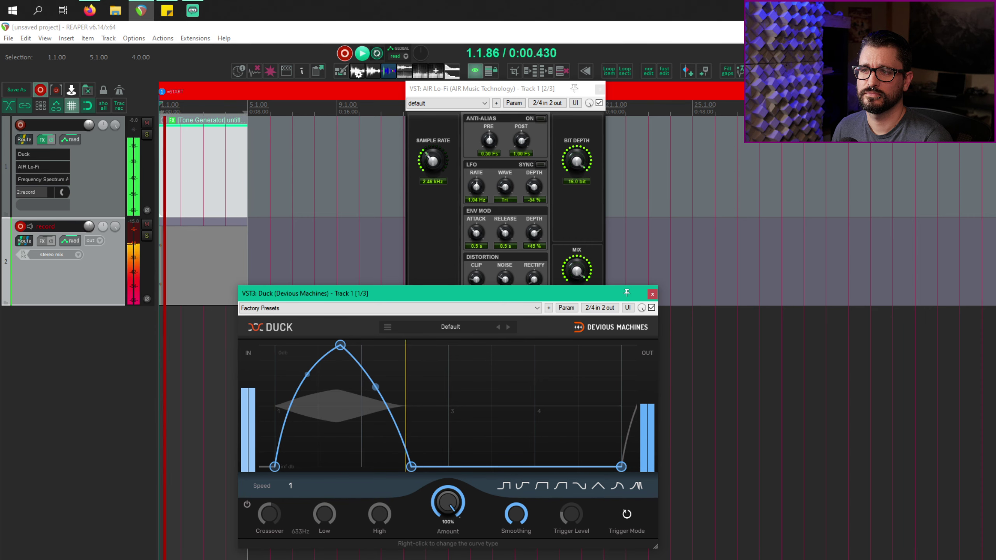
{"action": "key", "text": "space"}
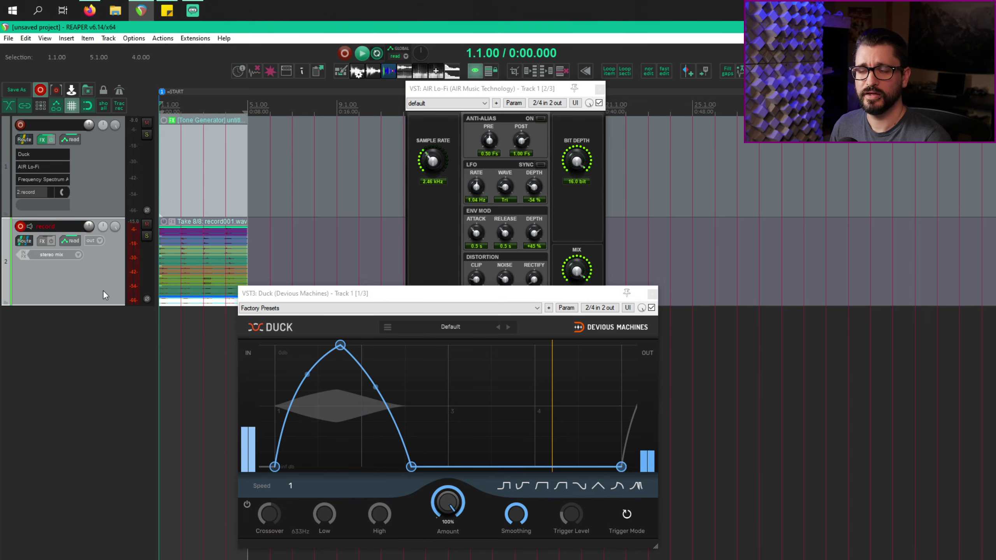
Disarm the record track, make take 1 active, close the FX windows, and collapse take lanes.
{"action": "left_click_drag", "start_coordinate": [296, 294], "coordinate": [255, 494]}
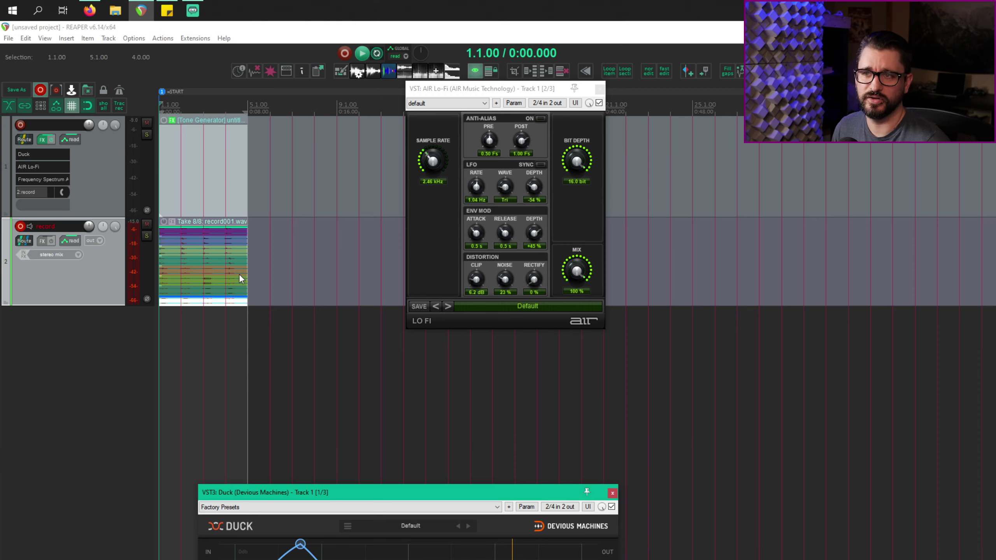
{"action": "left_click", "coordinate": [22, 227]}
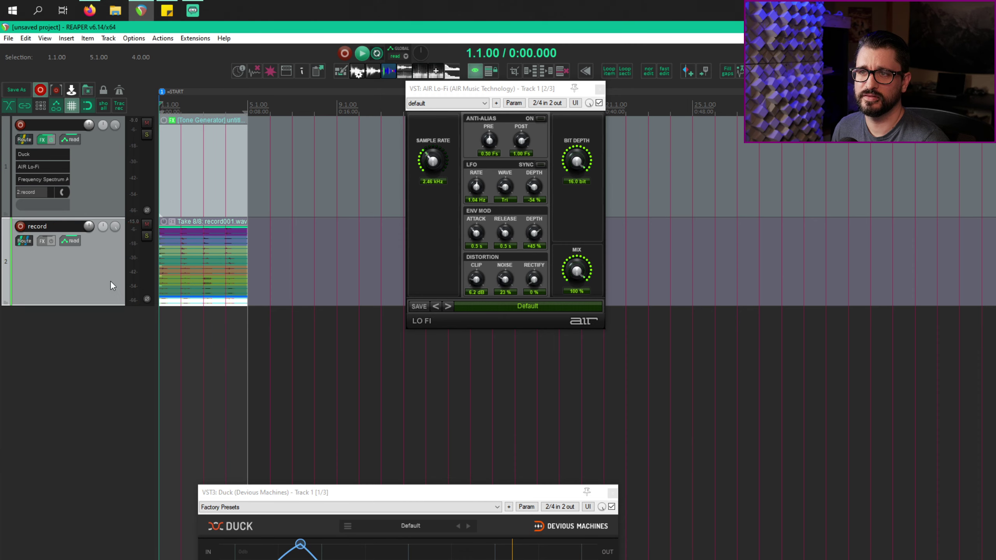
{"action": "left_click", "coordinate": [226, 232]}
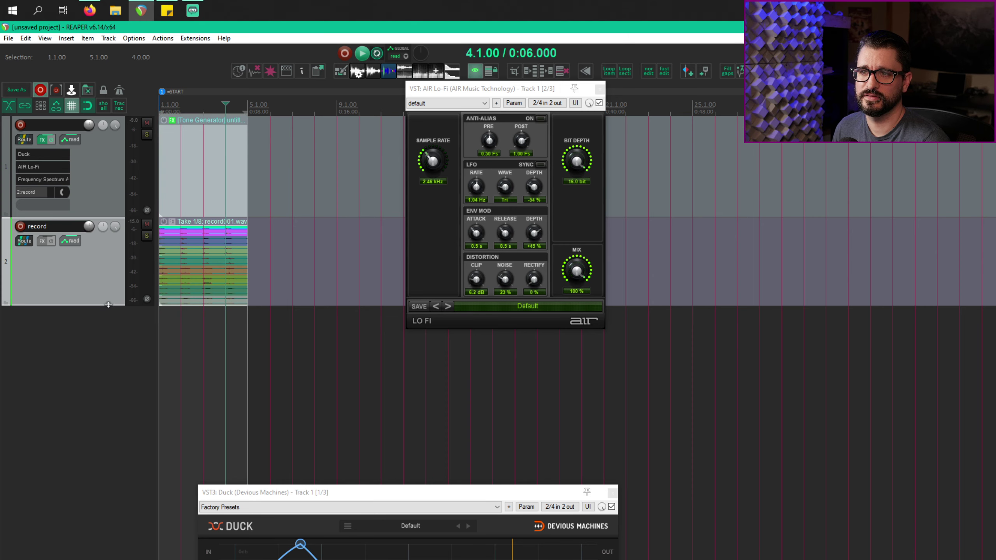
{"action": "left_click_drag", "start_coordinate": [108, 305], "coordinate": [108, 519]}
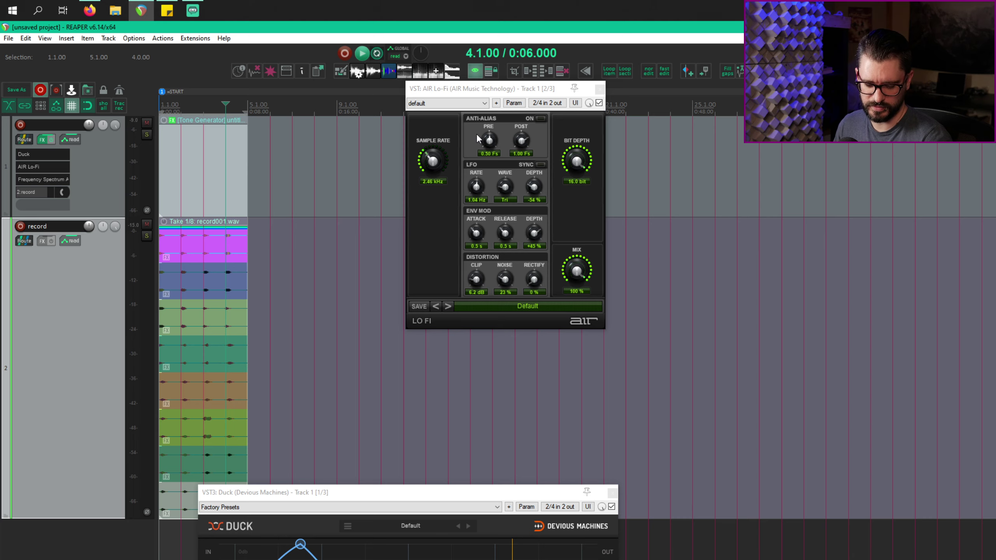
{"action": "key", "text": "Escape"}
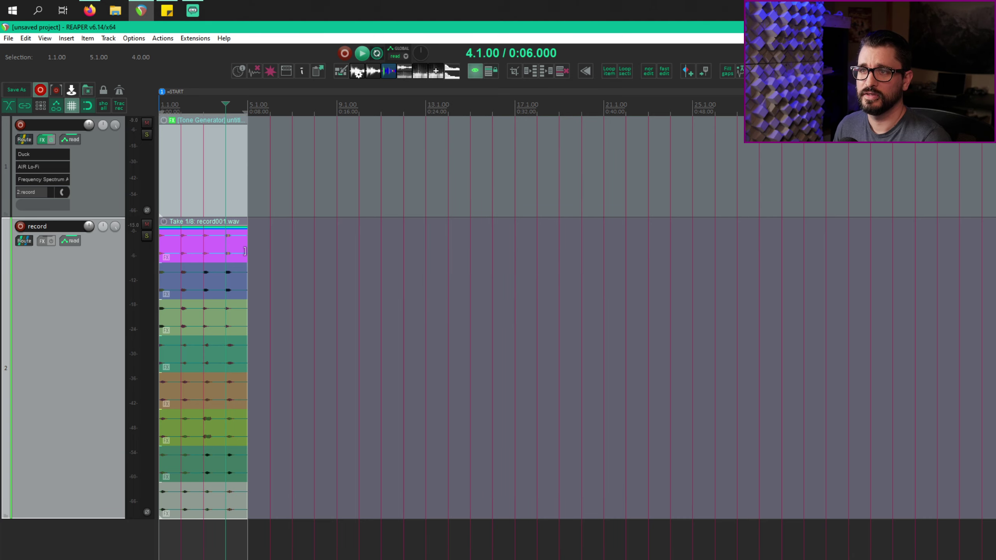
{"action": "key", "text": "End"}
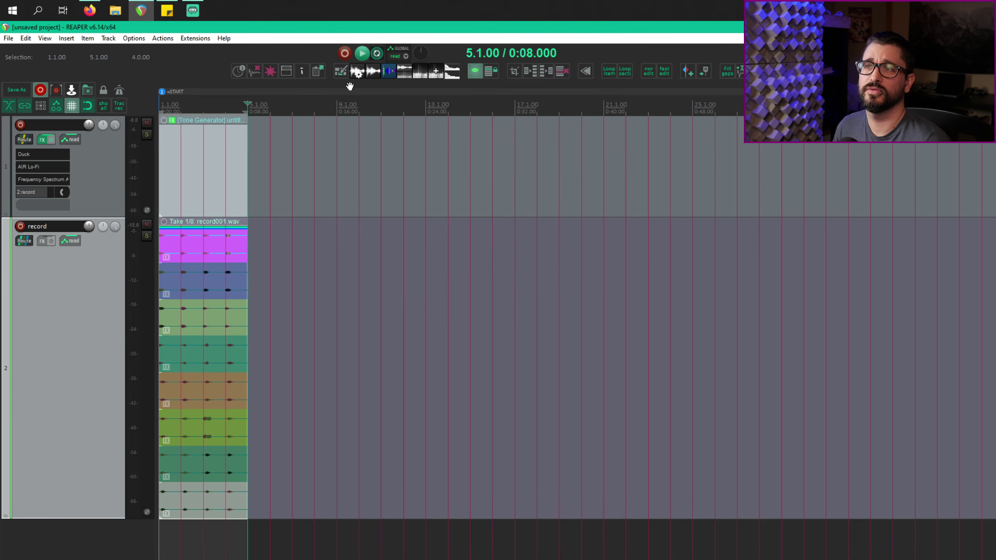
{"action": "left_click", "coordinate": [474, 72]}
Drag the take's right edge out so the bleeps loop to about bar 33.
{"action": "left_click_drag", "start_coordinate": [246, 328], "coordinate": [737, 328]}
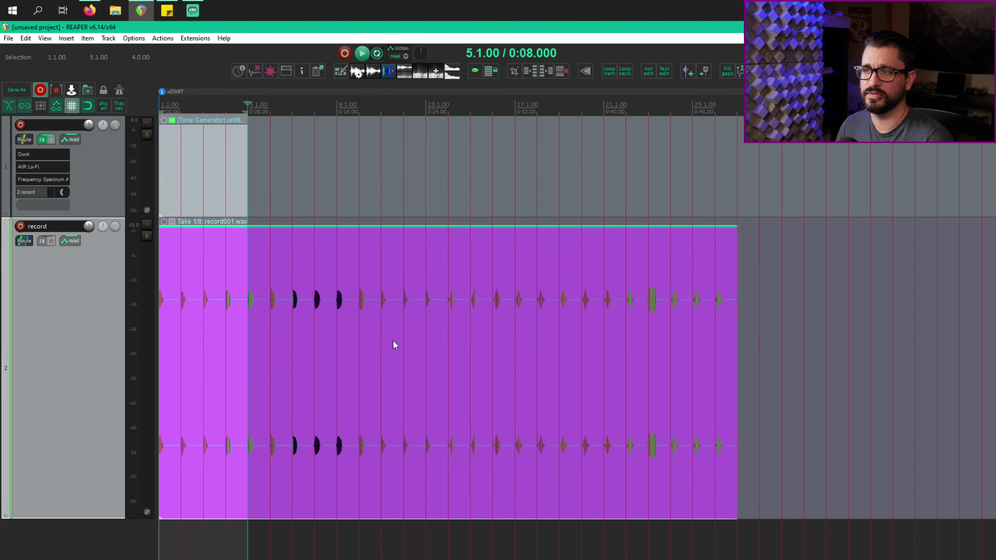
{"action": "scroll", "coordinate": [394, 344], "scroll_direction": "down", "scroll_amount": 3}
{"action": "left_click_drag", "start_coordinate": [304, 351], "coordinate": [353, 331]}
Play the looped record take from bar 19, then stop.
{"action": "left_click", "coordinate": [289, 338]}
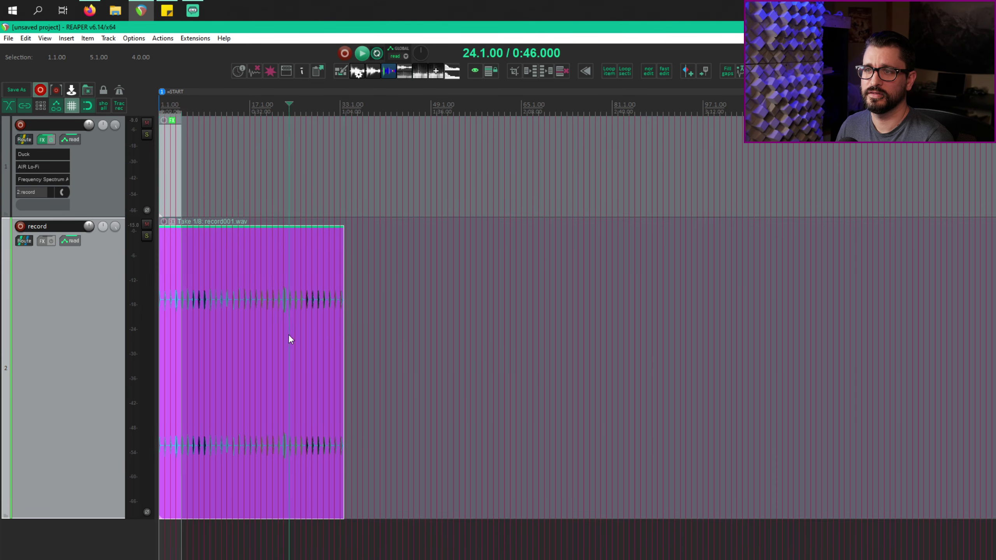
{"action": "scroll", "coordinate": [290, 339], "scroll_direction": "up", "scroll_amount": 8}
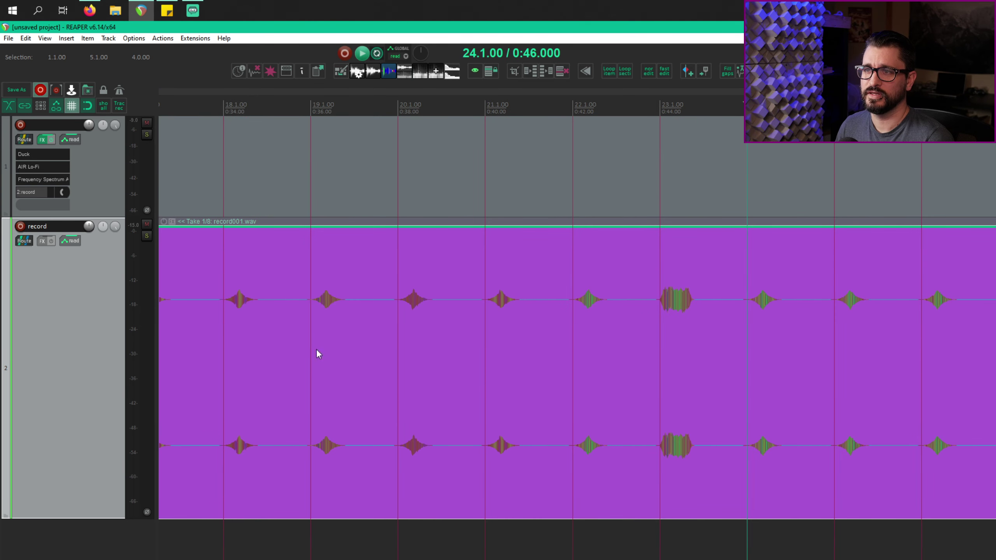
{"action": "left_click", "coordinate": [309, 351]}
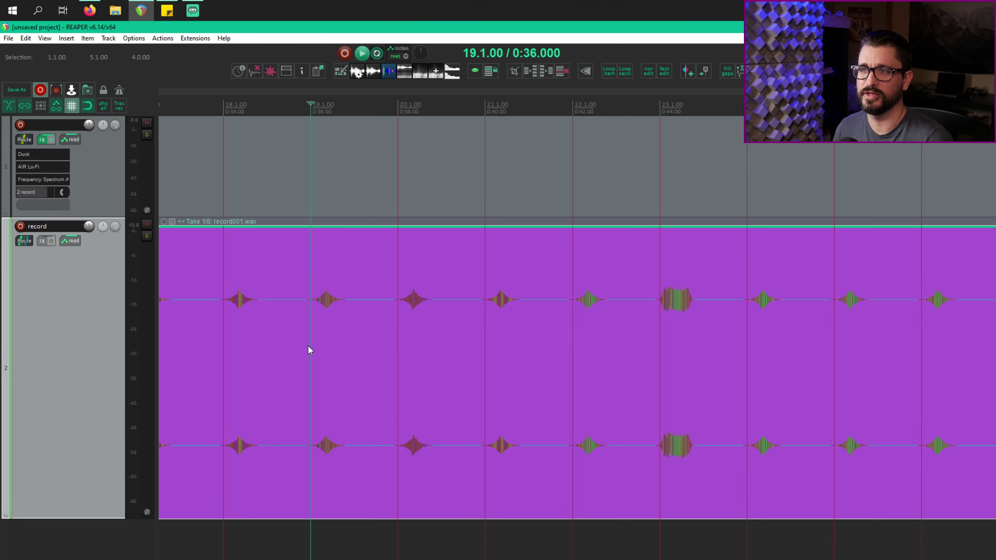
{"action": "key", "text": "space"}
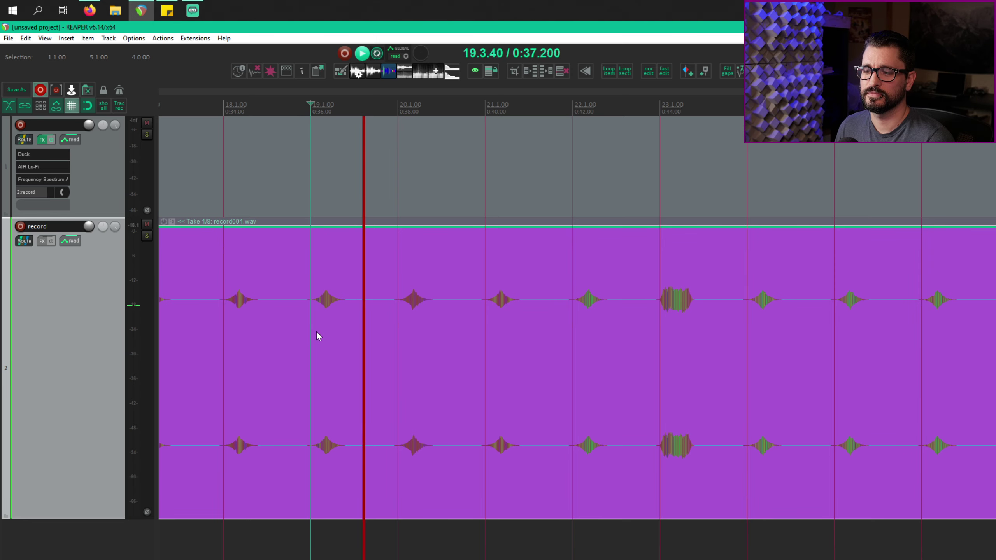
{"action": "key", "text": "space"}
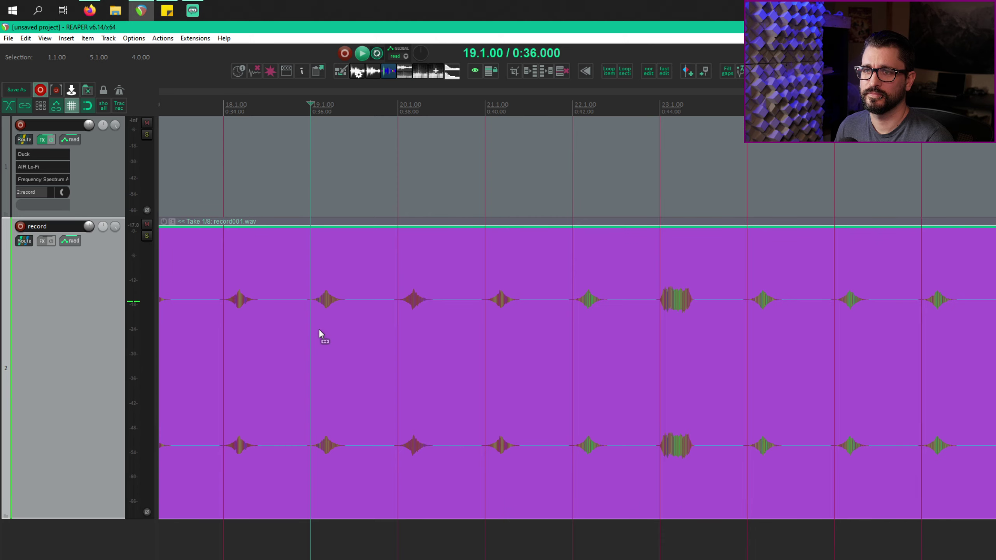
{"action": "scroll", "coordinate": [319, 328], "scroll_direction": "down", "scroll_amount": 4}
{"action": "scroll", "coordinate": [319, 329], "scroll_direction": "down", "scroll_amount": 3}
{"action": "scroll", "coordinate": [319, 326], "scroll_direction": "up", "scroll_amount": 1}
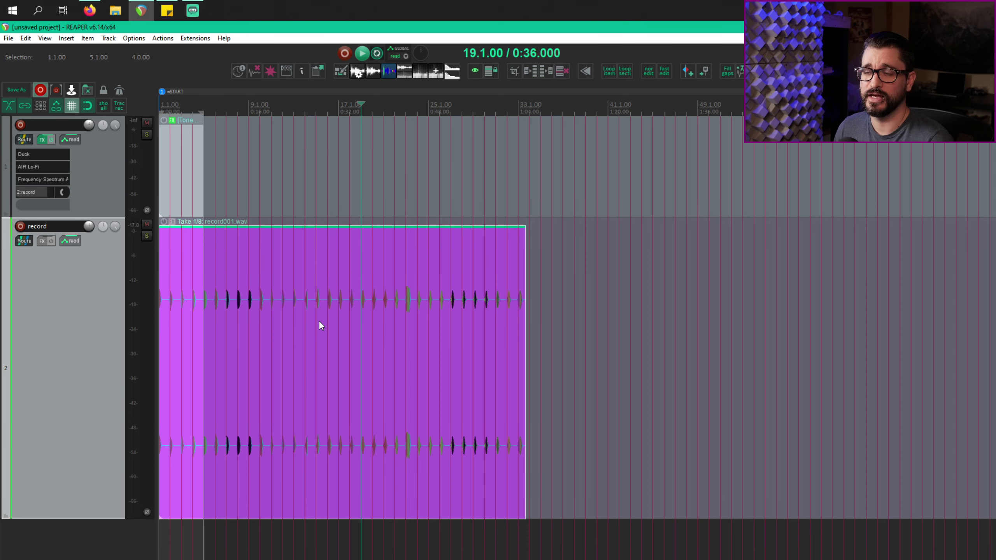
Mute the record track and return to the project start.
{"action": "left_click", "coordinate": [147, 224]}
{"action": "key", "text": "equal"}
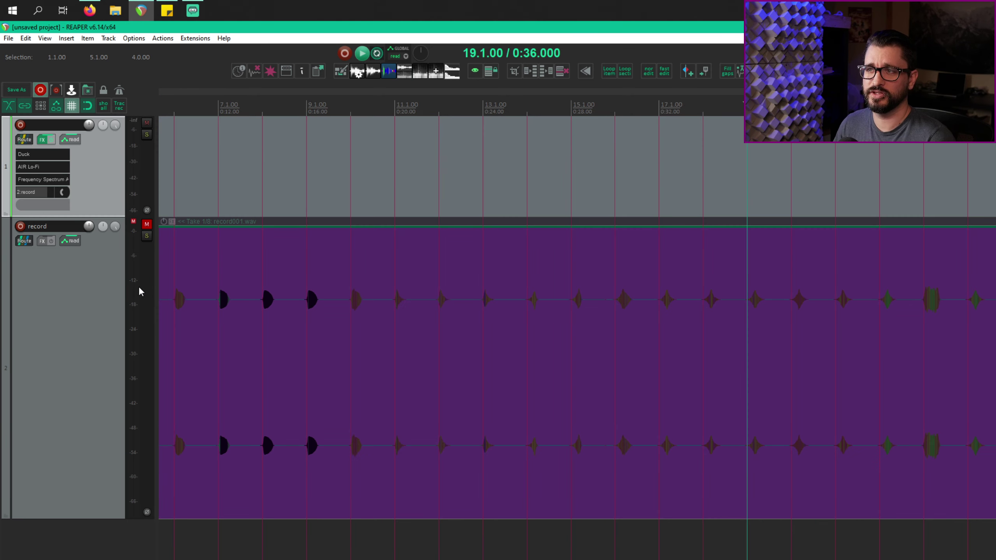
{"action": "key", "text": "Home"}
Turn on track 1's Master send in its routing window and open the File menu.
{"action": "left_click", "coordinate": [24, 139]}
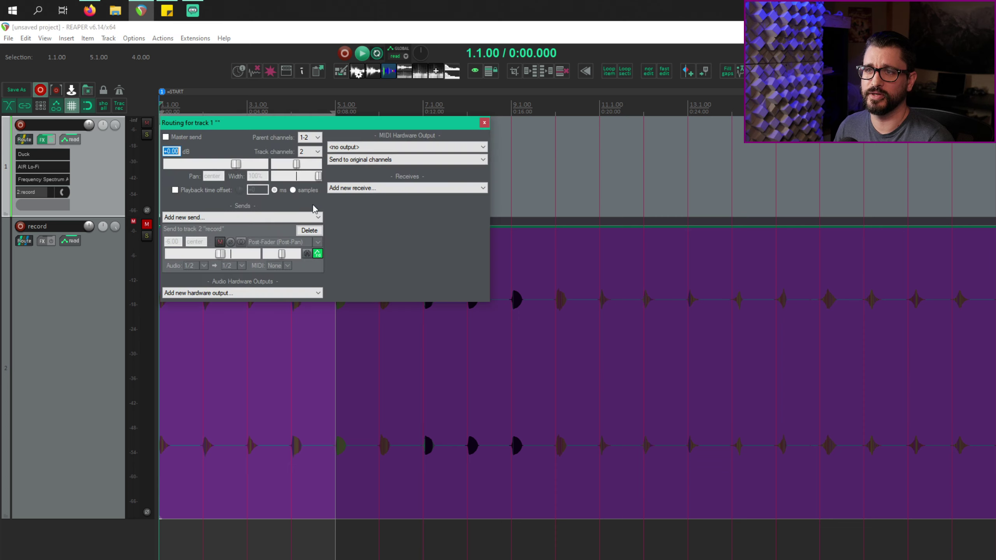
{"action": "left_click", "coordinate": [166, 137]}
{"action": "left_click", "coordinate": [96, 163]}
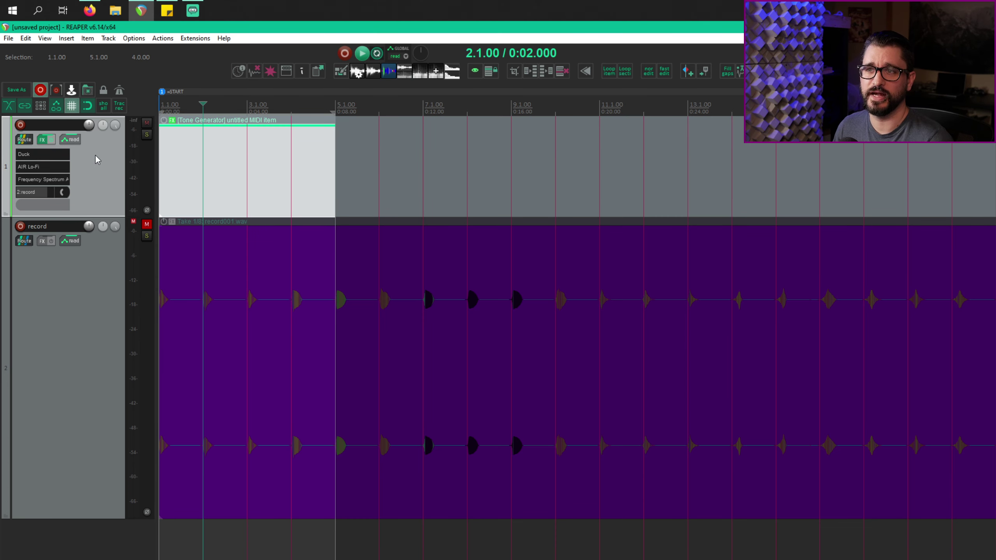
{"action": "left_click", "coordinate": [9, 39]}
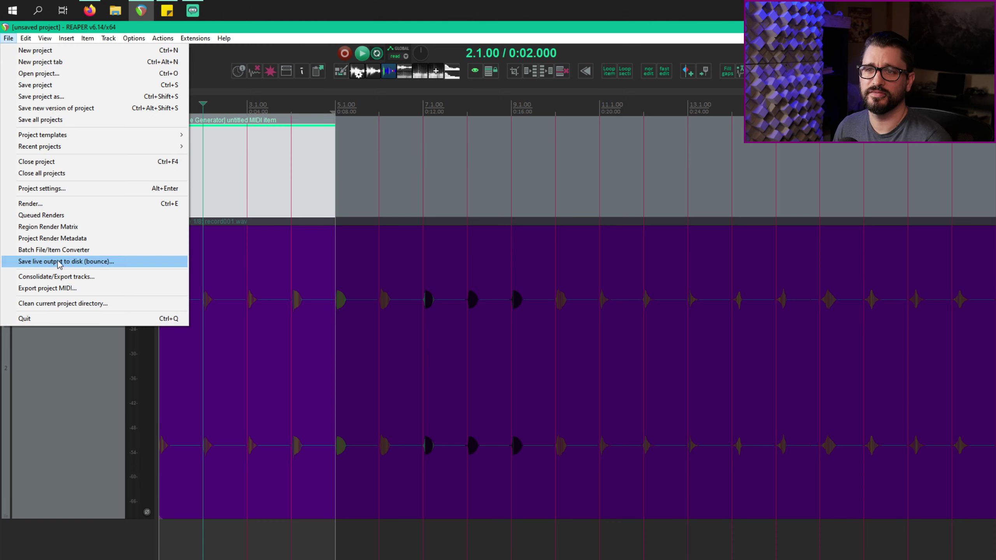
Review the Save live output to disk dialog's WAV 24 bit settings and $project file name, then cancel.
{"action": "left_click", "coordinate": [105, 266]}
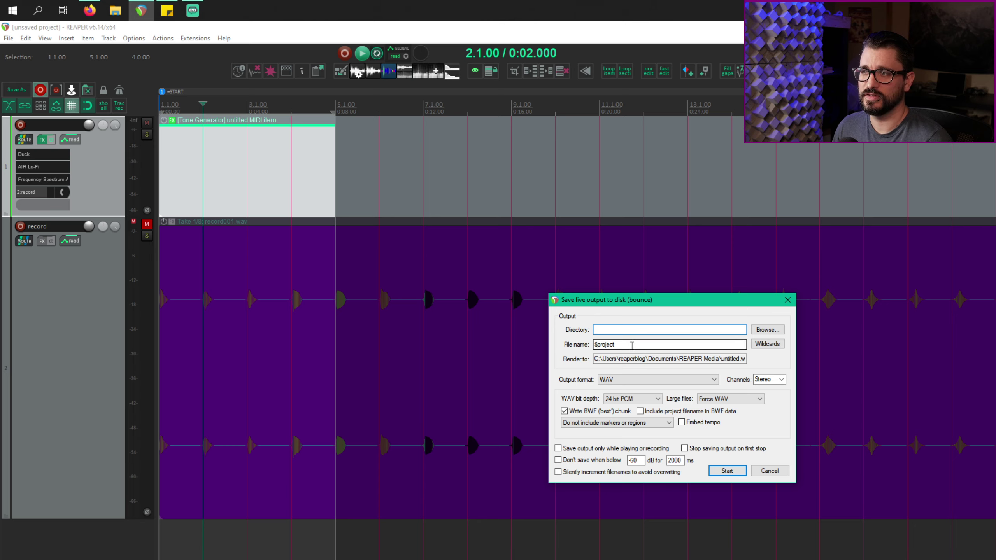
{"action": "double_click", "coordinate": [632, 345]}
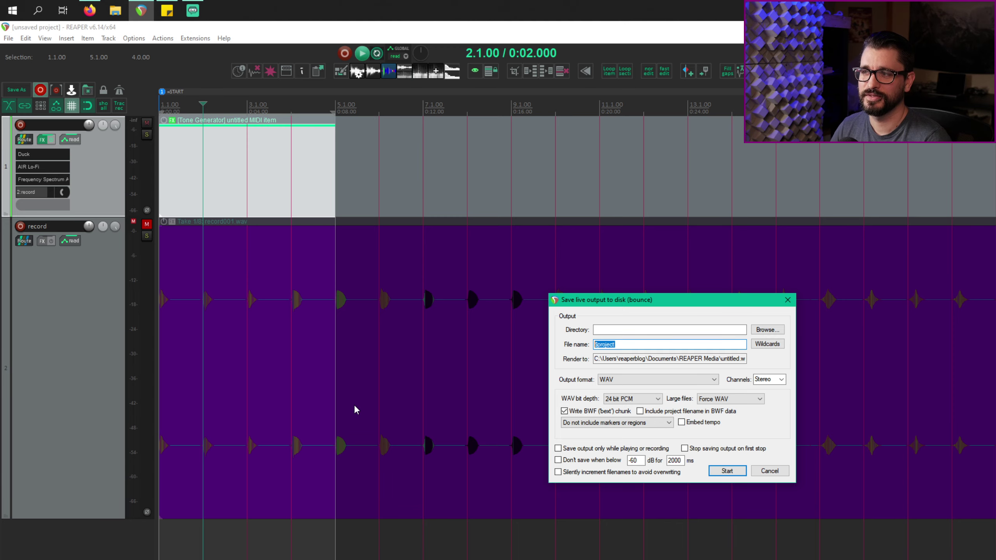
{"action": "left_click", "coordinate": [769, 471]}
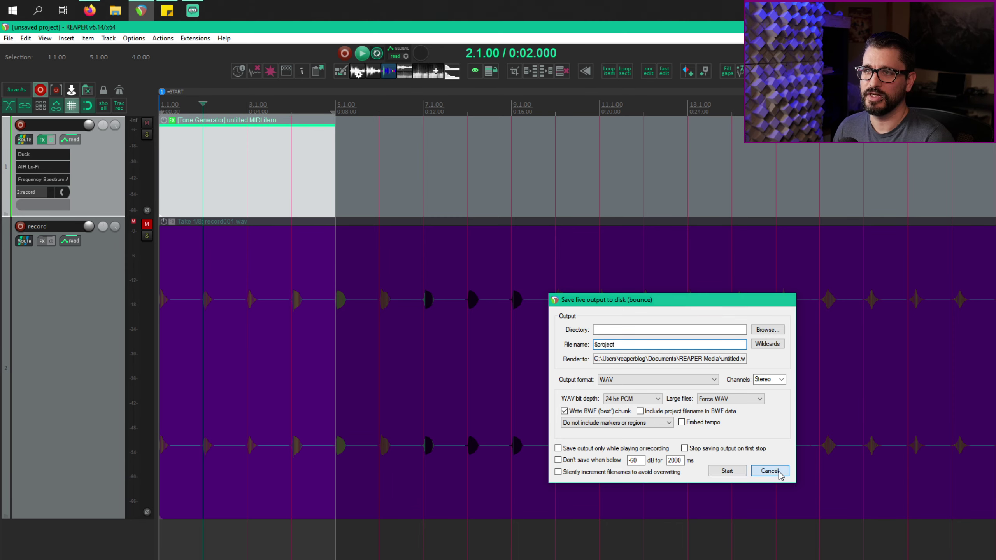
{"action": "left_click", "coordinate": [308, 300]}
{"action": "scroll", "coordinate": [292, 328], "scroll_direction": "down", "scroll_amount": 3}
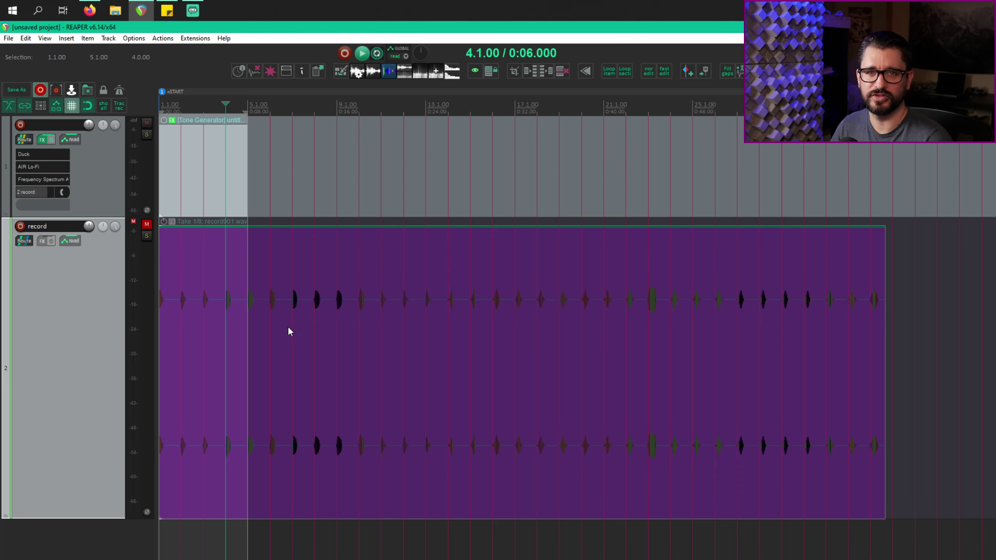